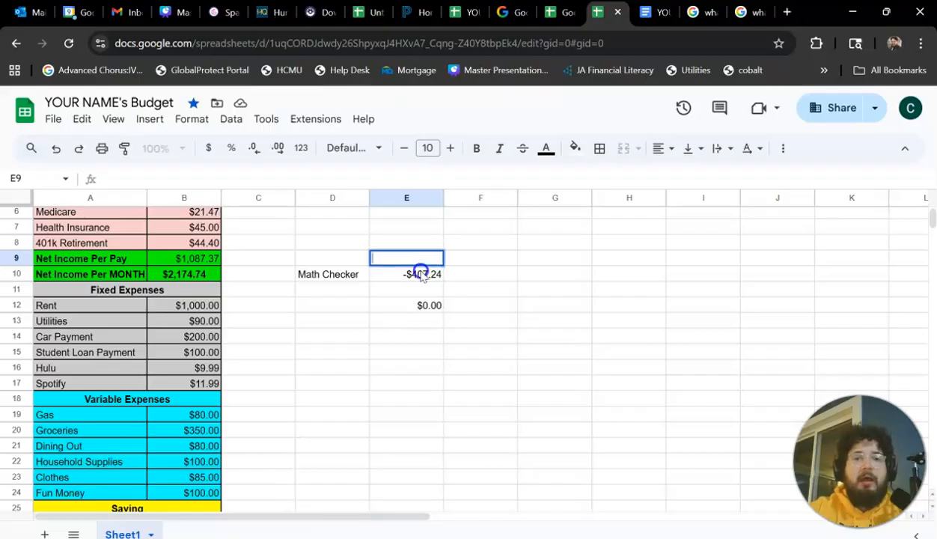
Examine the Math Checker formula in cell E10, leaving it unedited.
double_click(408, 274)
click(464, 268)
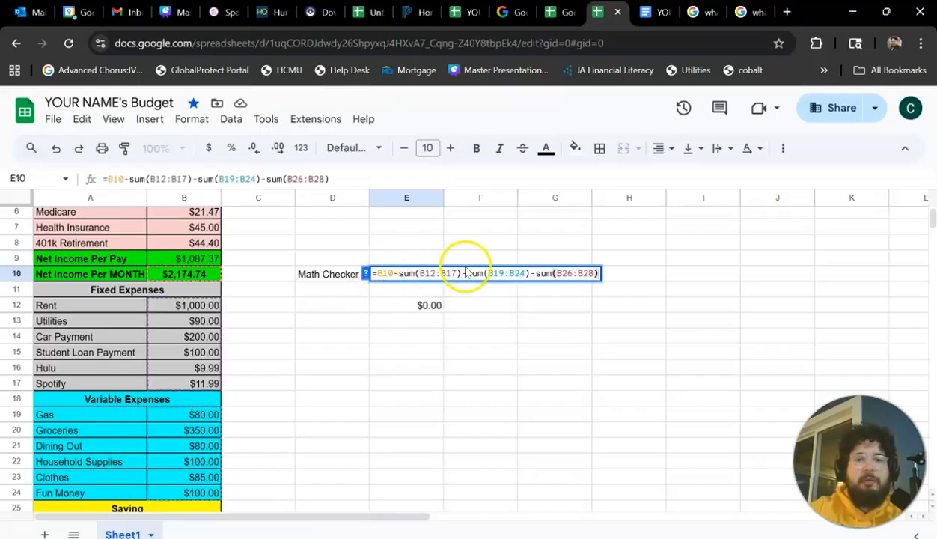
scroll(469, 269, up, 2)
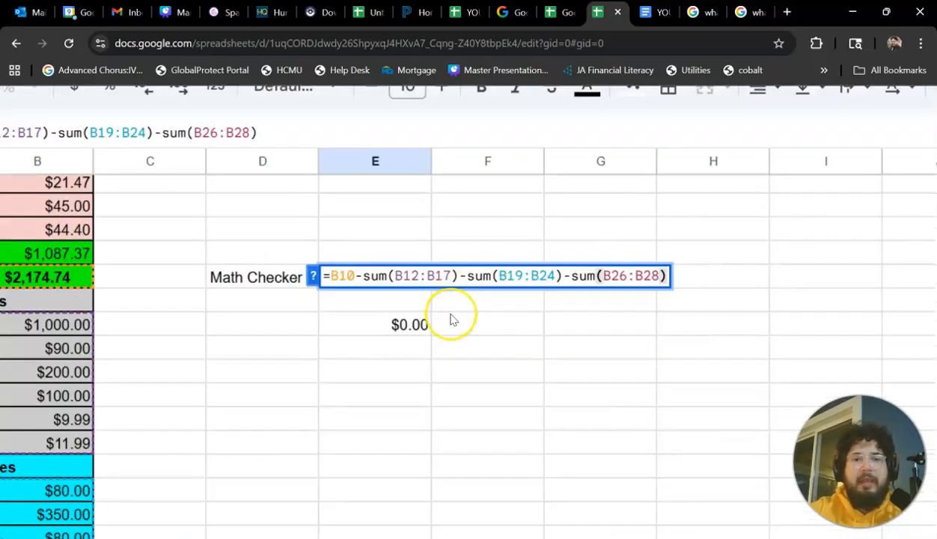
scroll(451, 320, right, 2)
scroll(451, 319, left, 2)
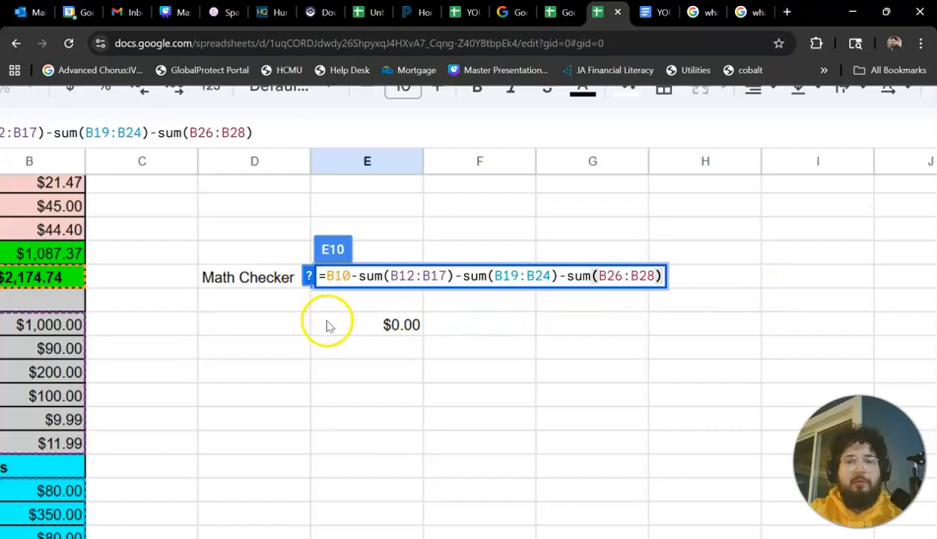
click(348, 308)
key(Return)
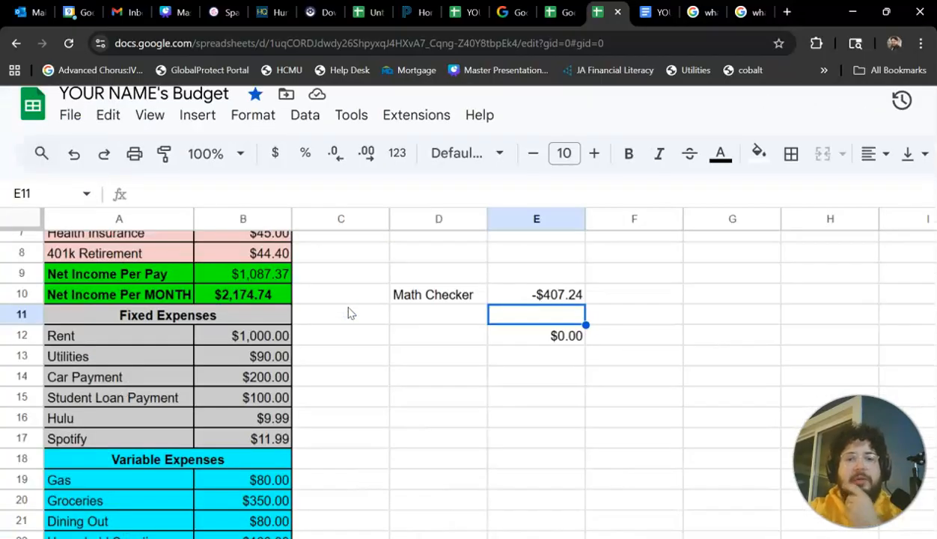
Clear the stray value in cell E12 below the Math Checker.
scroll(347, 314, down, 3)
scroll(348, 314, down, 2)
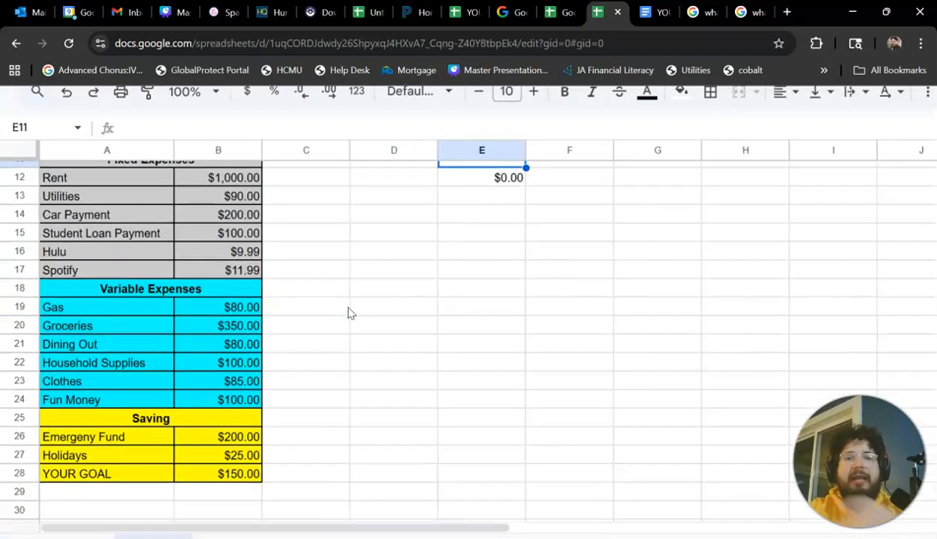
scroll(348, 313, down, 3)
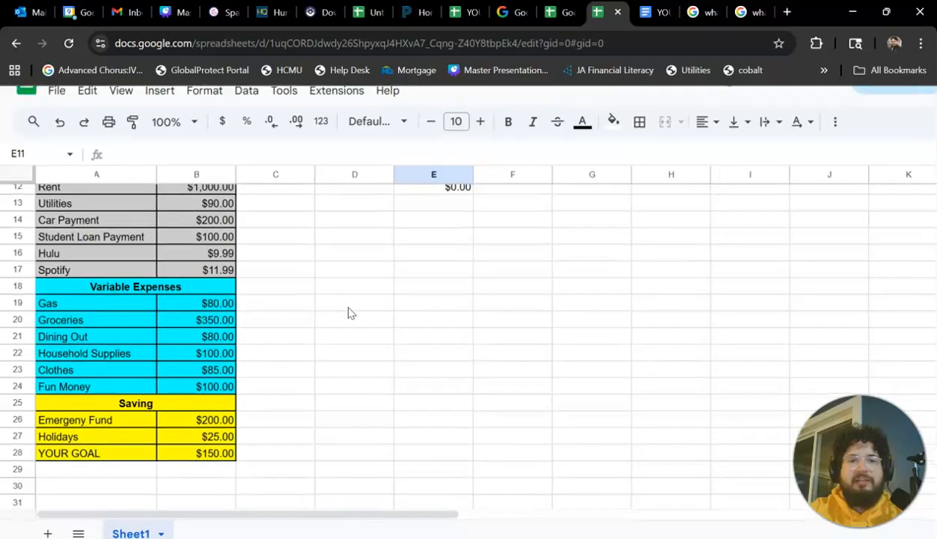
scroll(382, 255, up, 2)
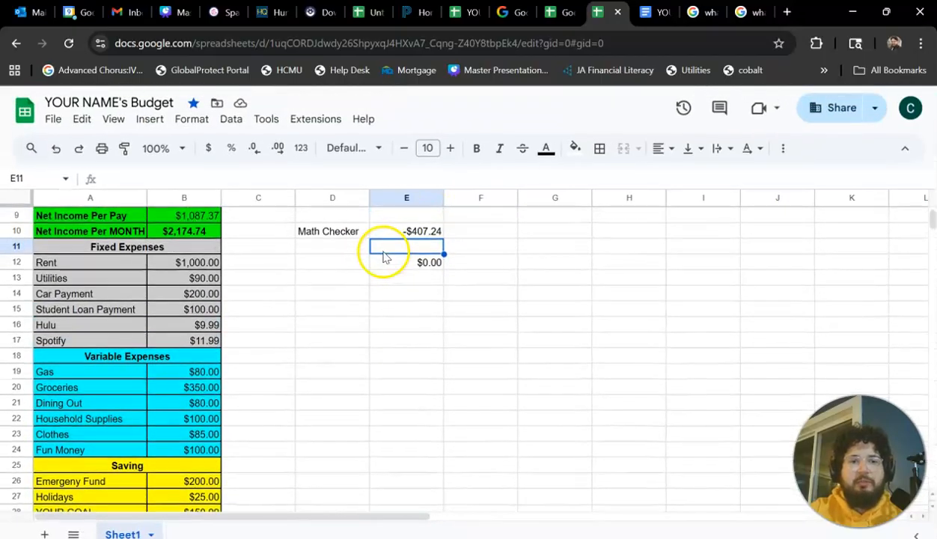
click(409, 270)
scroll(410, 276, down, 2)
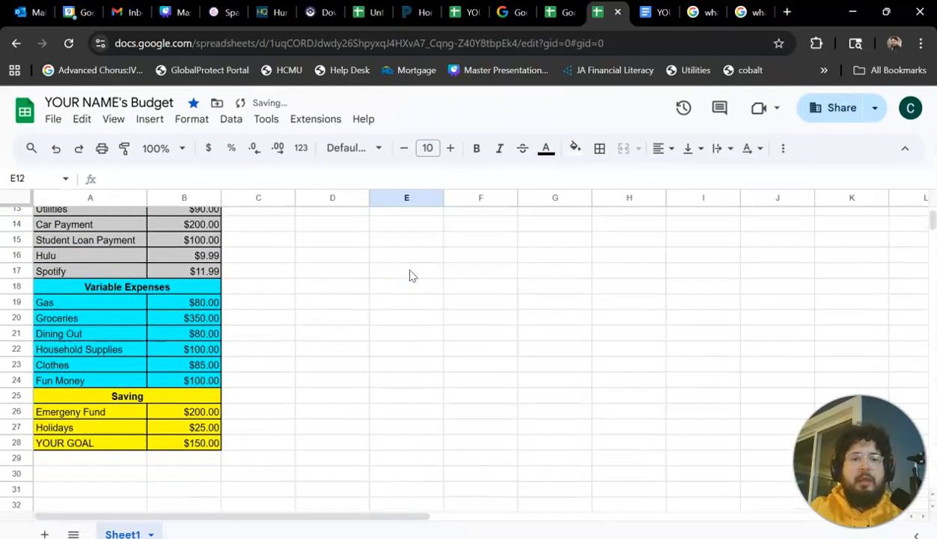
Set the emergency fund amount in the Saving section to 100 and check the Math Checker result.
scroll(410, 276, up, 3)
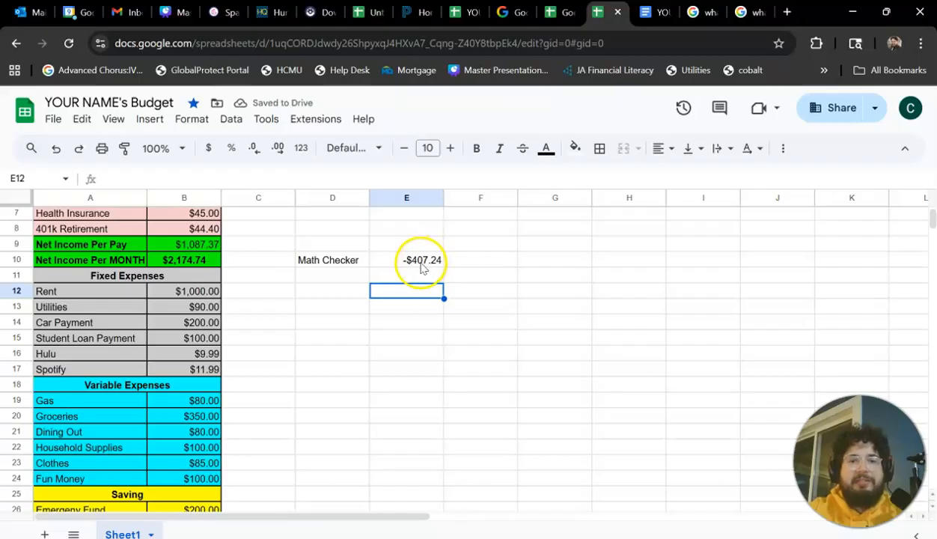
scroll(362, 339, down, 2)
scroll(215, 449, down, 1)
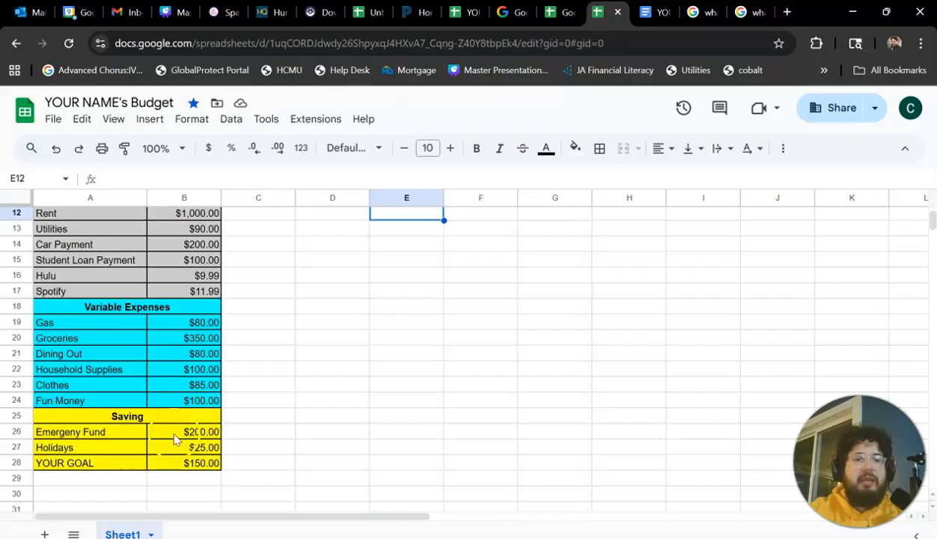
scroll(177, 437, up, 3)
scroll(177, 438, down, 1)
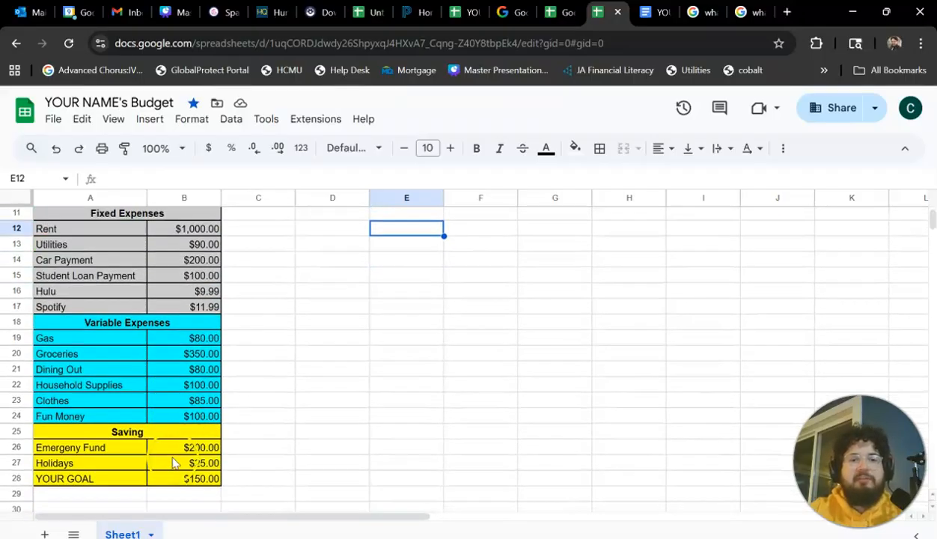
click(172, 453)
double_click(173, 451)
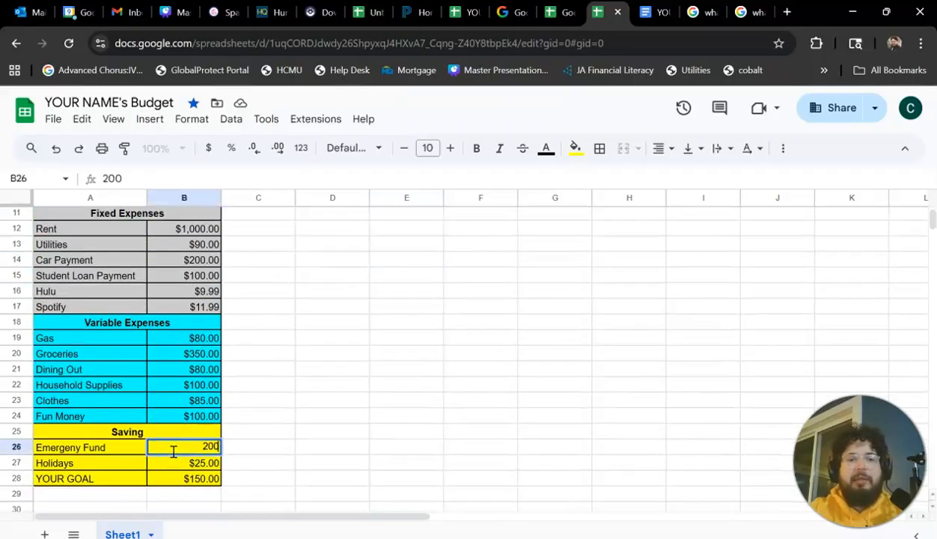
click(255, 426)
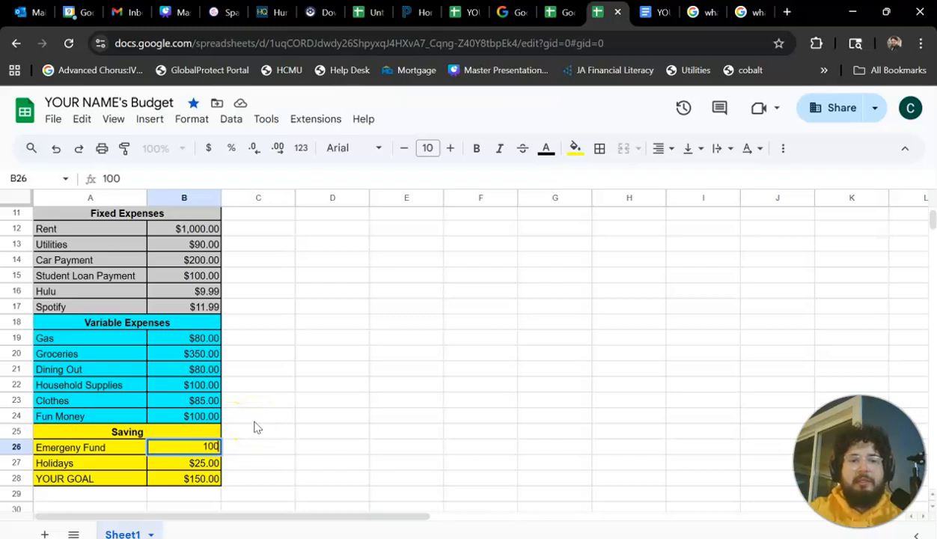
key(Return)
scroll(254, 427, up, 2)
click(417, 292)
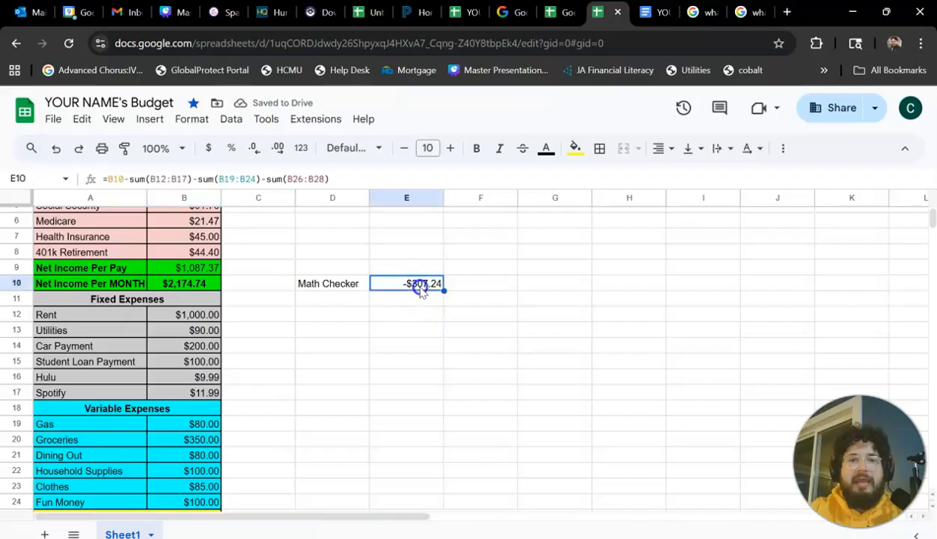
Set the Groceries amount under Variable Expenses to 300.
scroll(397, 329, down, 3)
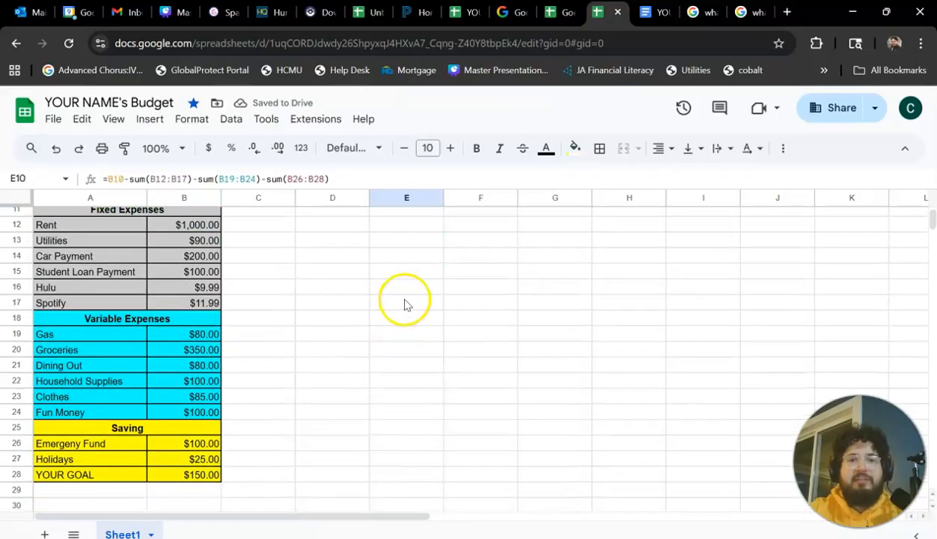
scroll(396, 299, up, 3)
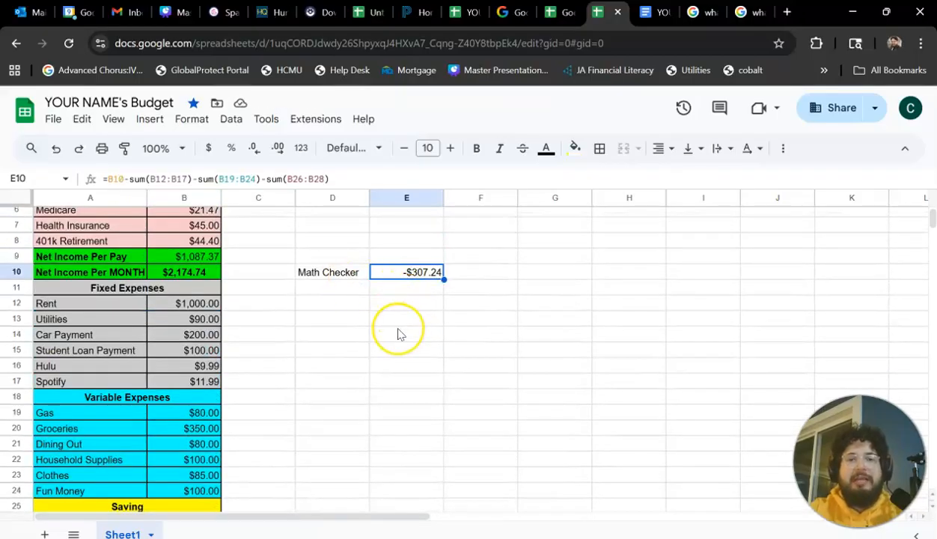
scroll(397, 330, down, 5)
scroll(398, 333, up, 3)
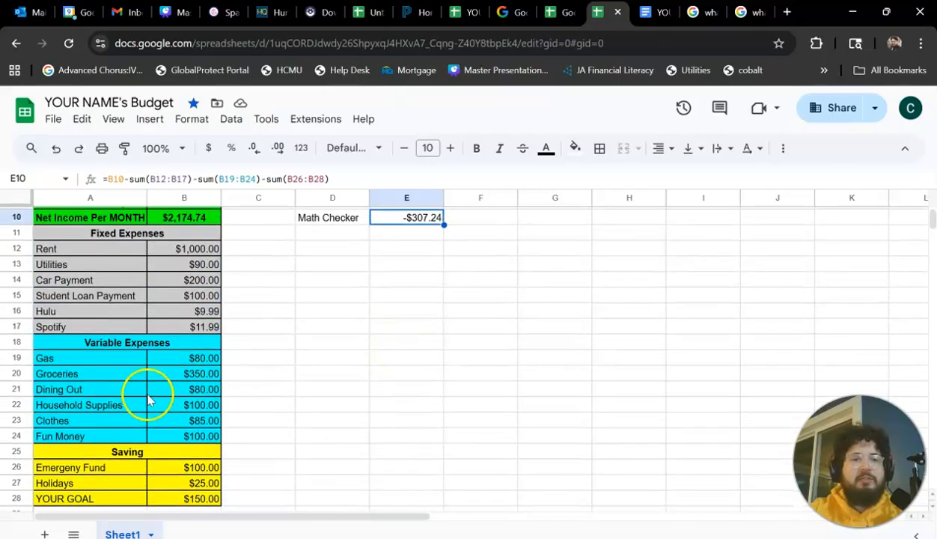
click(193, 381)
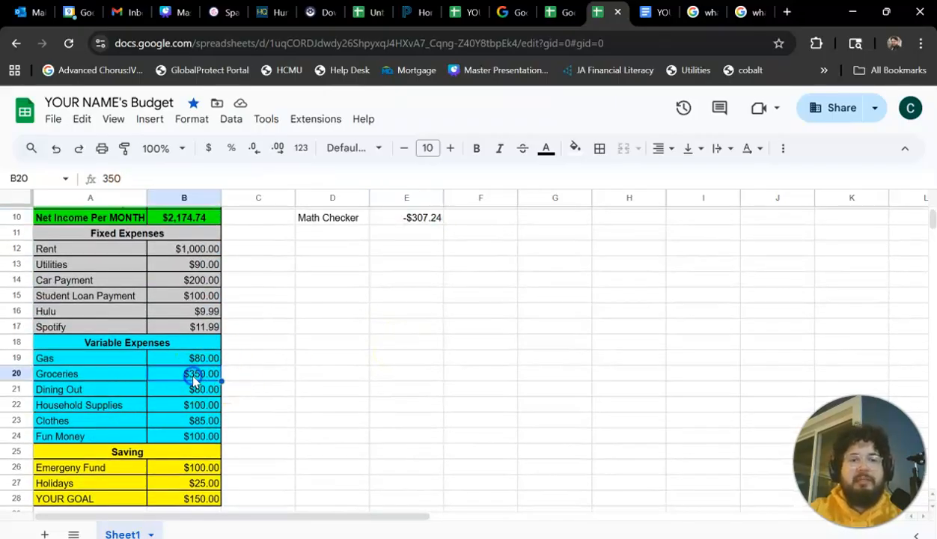
double_click(193, 376)
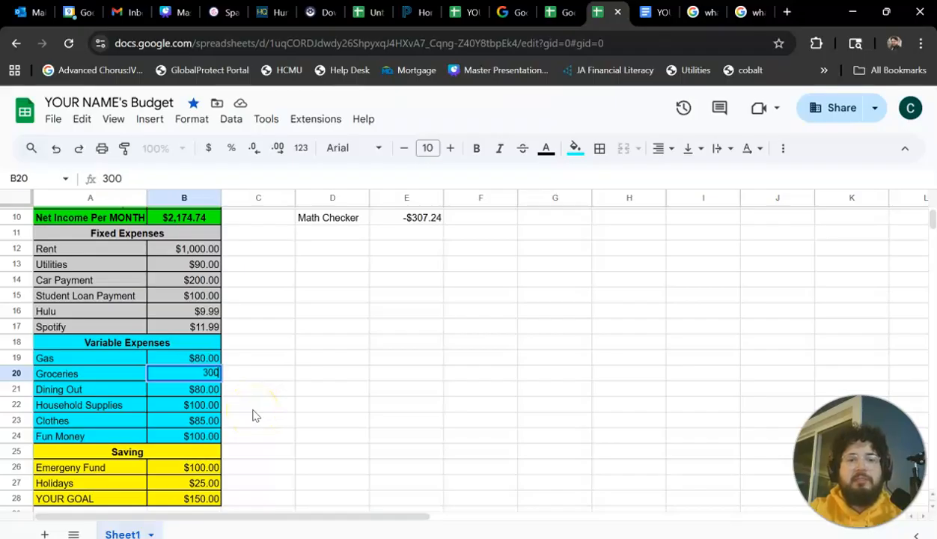
key(Return)
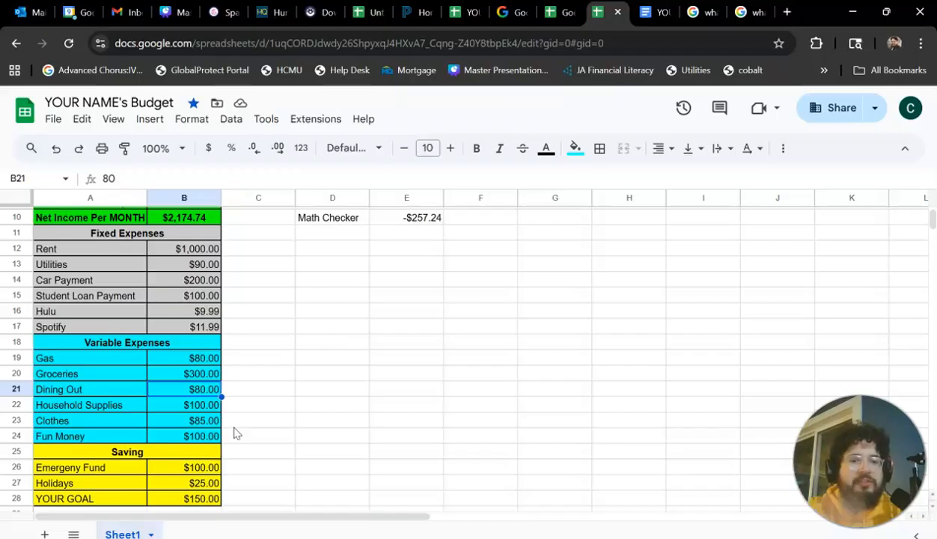
Calculate the yearly Clothes cost in empty cell E22 with =85*12, and clear that cell again.
click(179, 420)
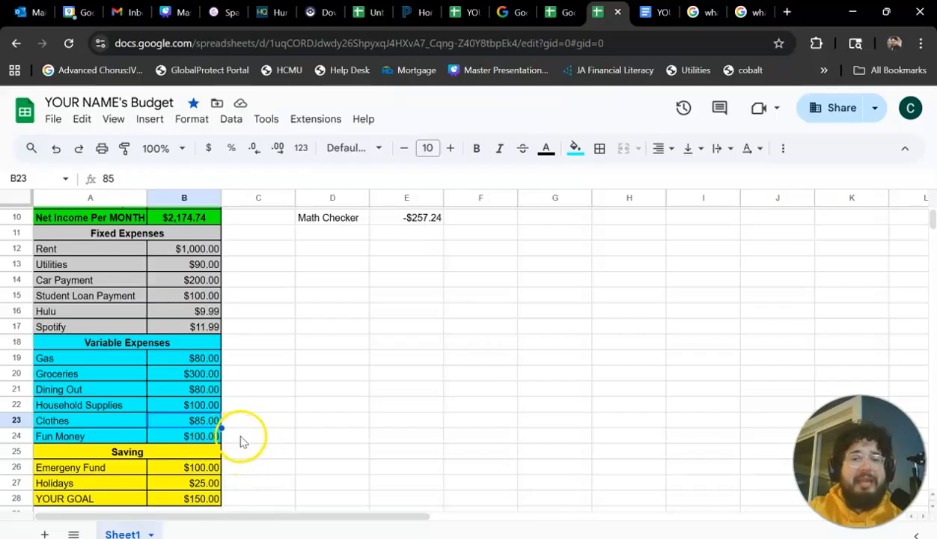
click(428, 405)
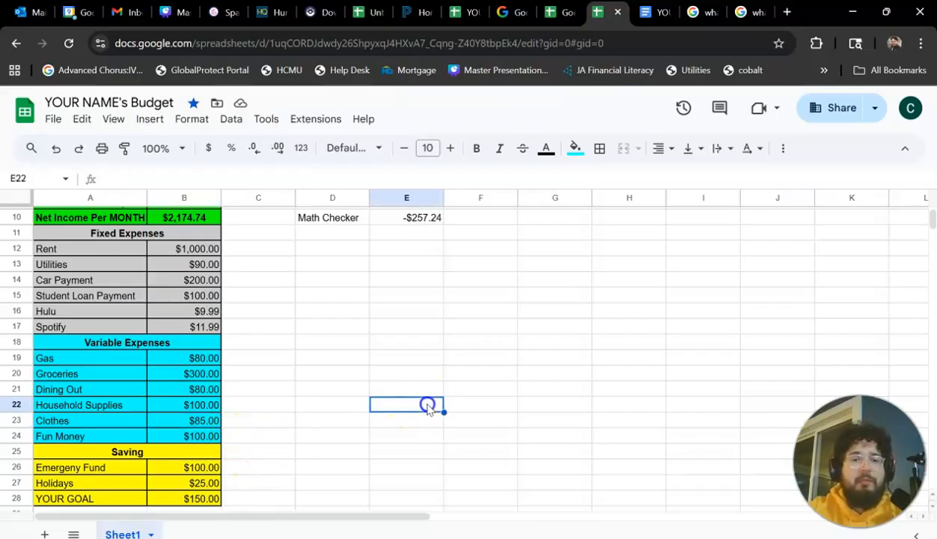
text(=85*12)
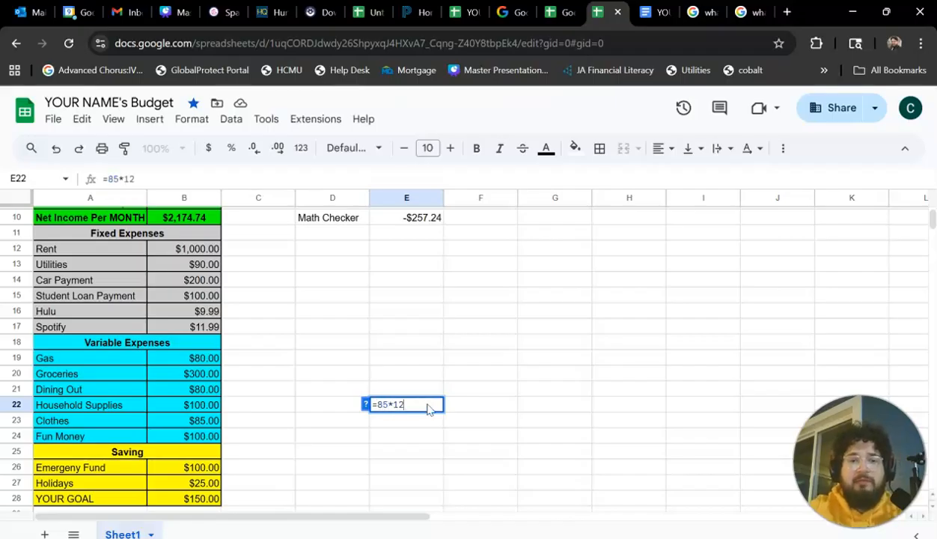
key(Return)
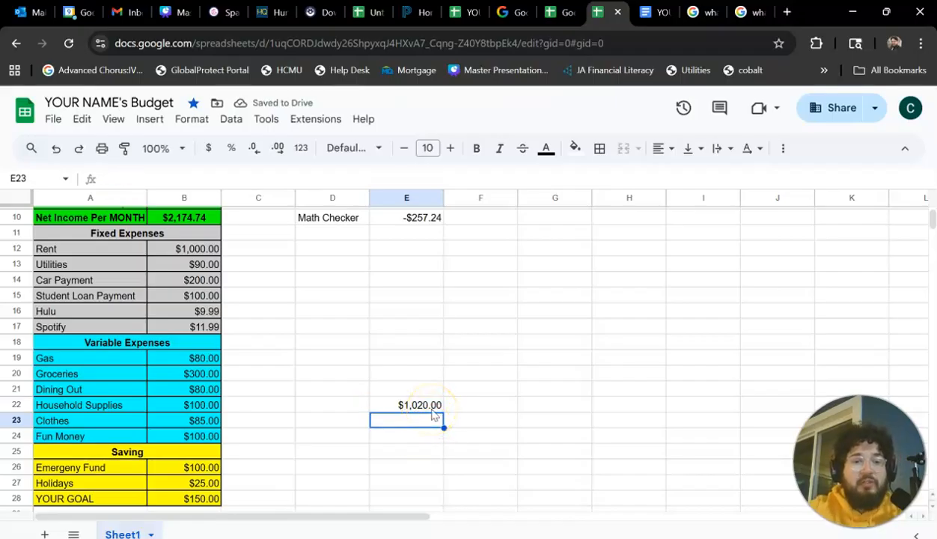
click(431, 407)
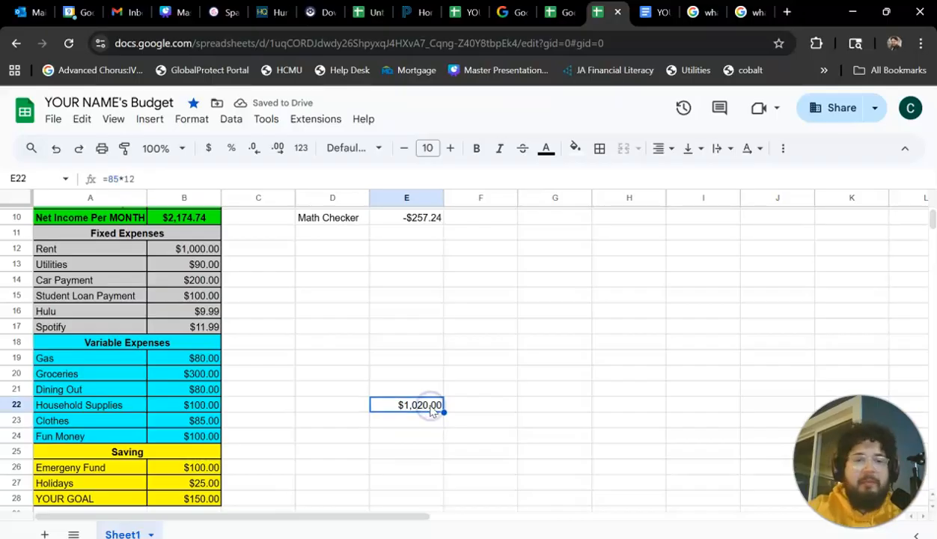
key(Delete)
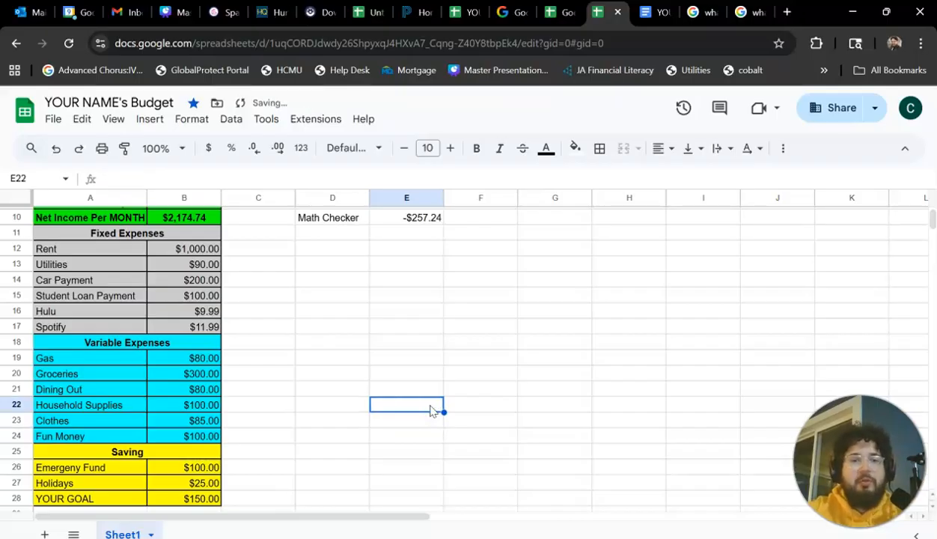
Set the Fun Money amount to 50 and the Clothes amount to 60 under Variable Expenses.
click(403, 226)
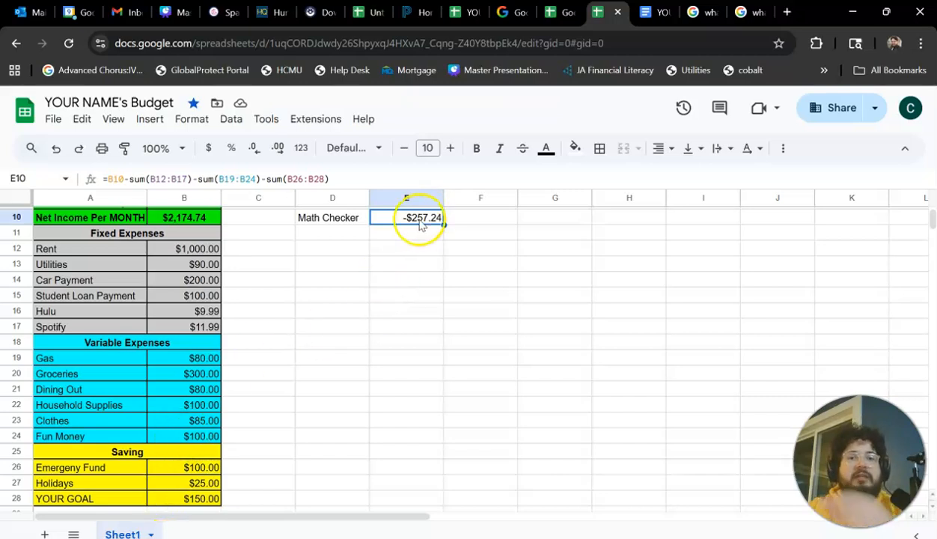
double_click(172, 437)
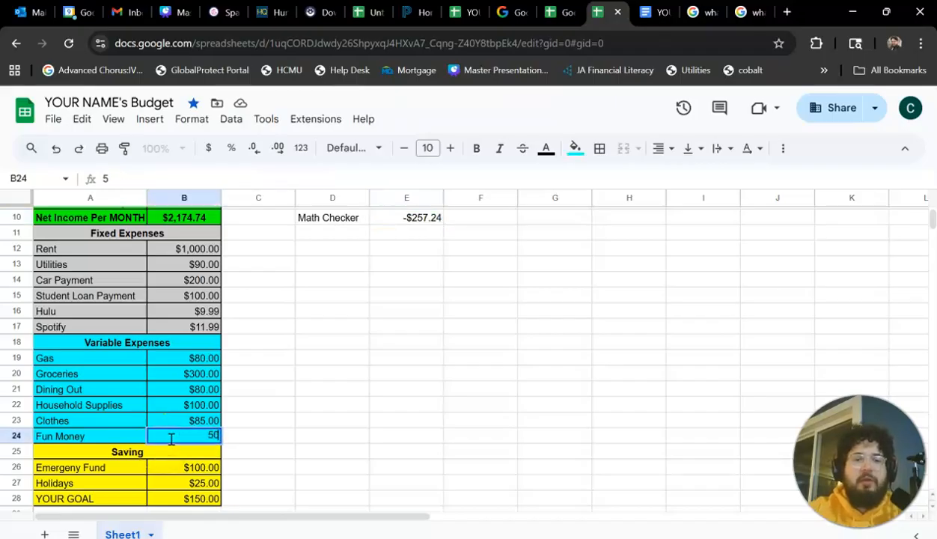
key(Return)
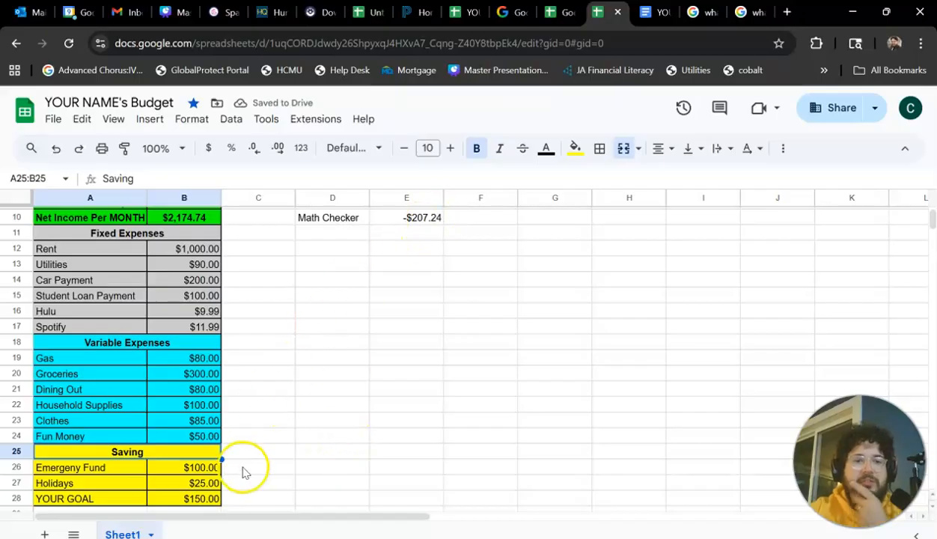
click(199, 420)
text(8)
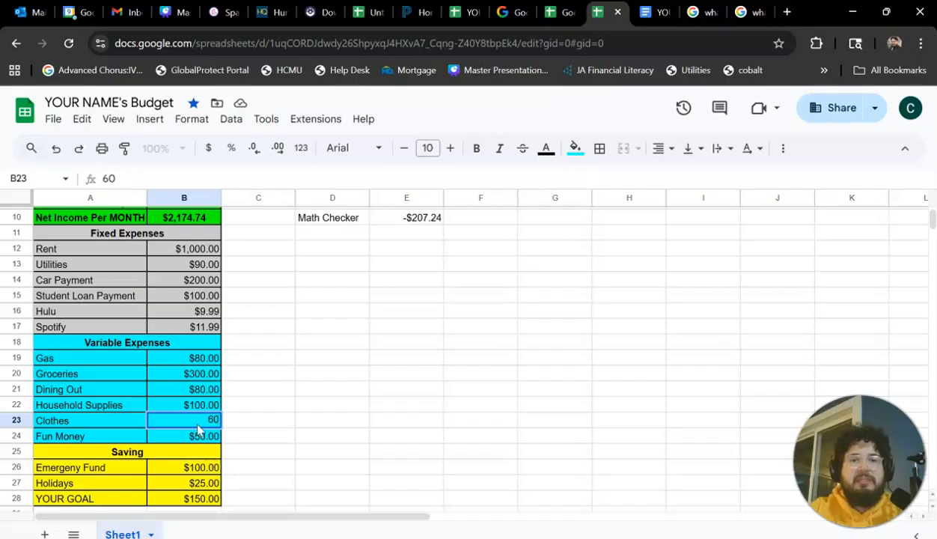
text(0)
key(Return)
Compare the Math Checker result with the fixed, variable and saving amounts to find further possible cuts.
scroll(307, 429, down, 3)
scroll(307, 430, up, 5)
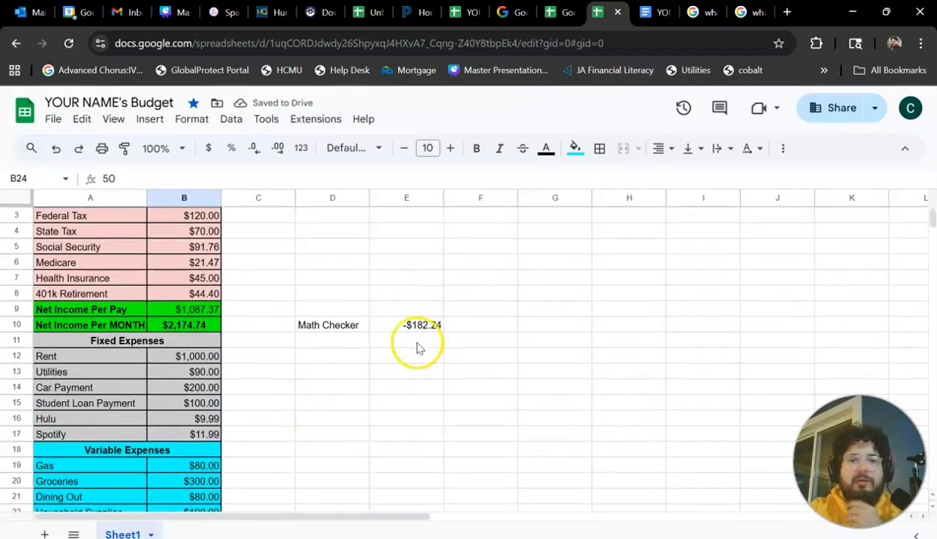
scroll(382, 414, down, 2)
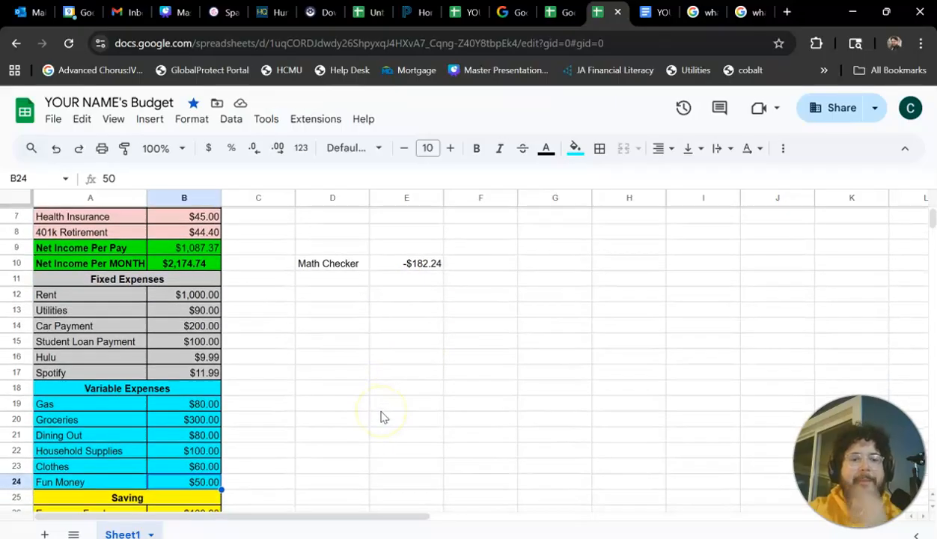
scroll(380, 417, down, 2)
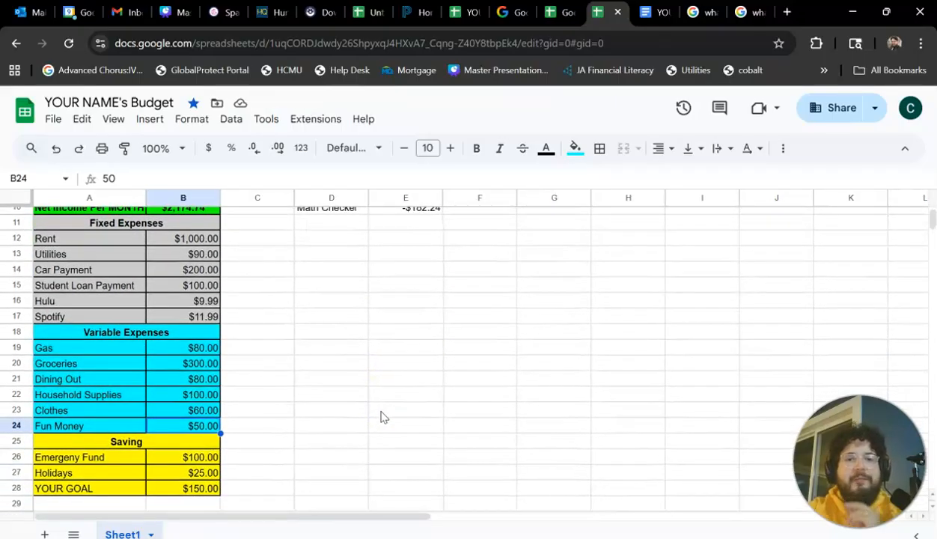
scroll(380, 417, up, 2)
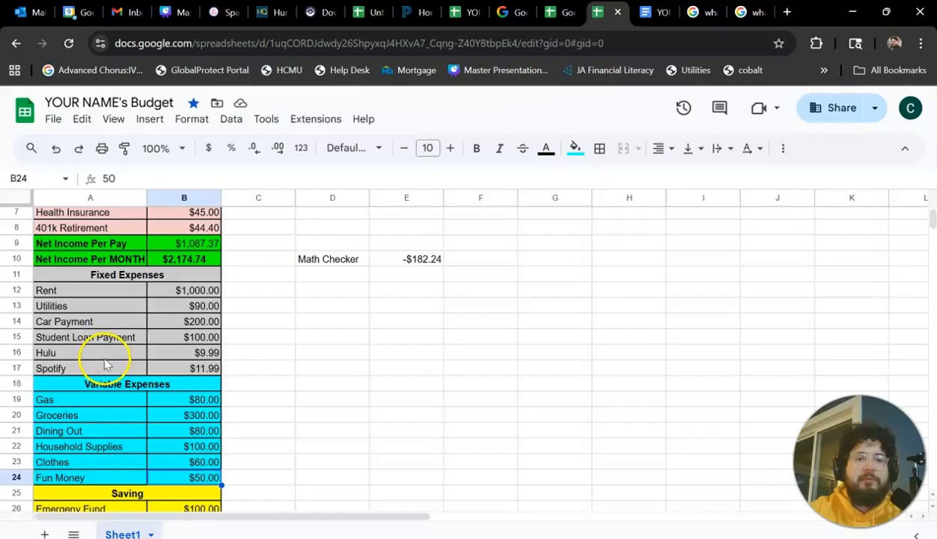
scroll(121, 471, down, 3)
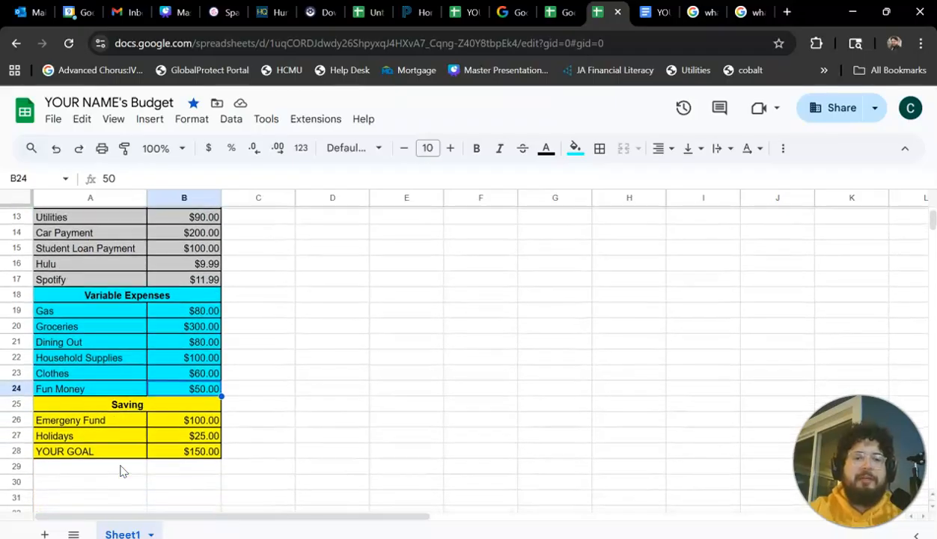
Set the YOUR GOAL amount under Saving to 100.
scroll(124, 470, down, 2)
scroll(123, 471, up, 2)
scroll(123, 471, up, 2)
scroll(123, 470, down, 3)
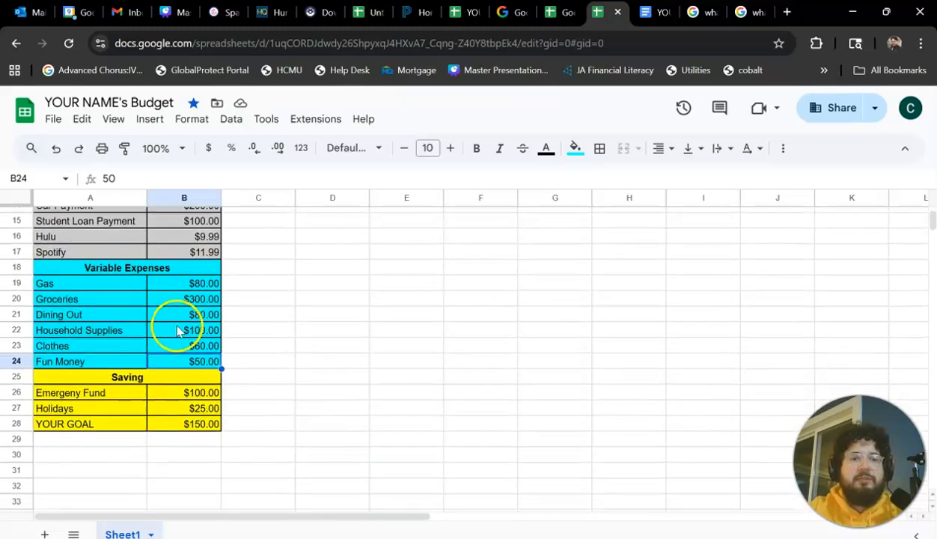
click(169, 332)
scroll(169, 344, down, 2)
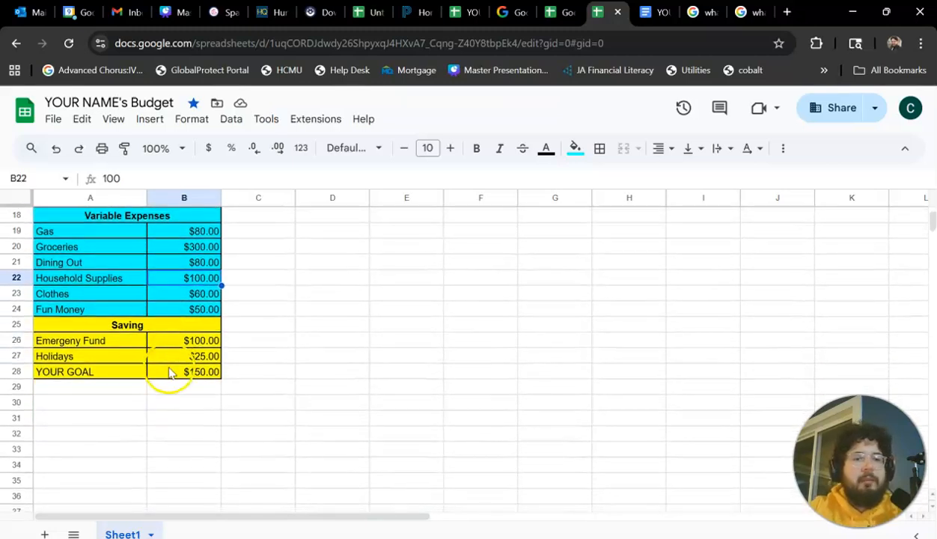
click(169, 370)
key(Return)
scroll(272, 413, up, 6)
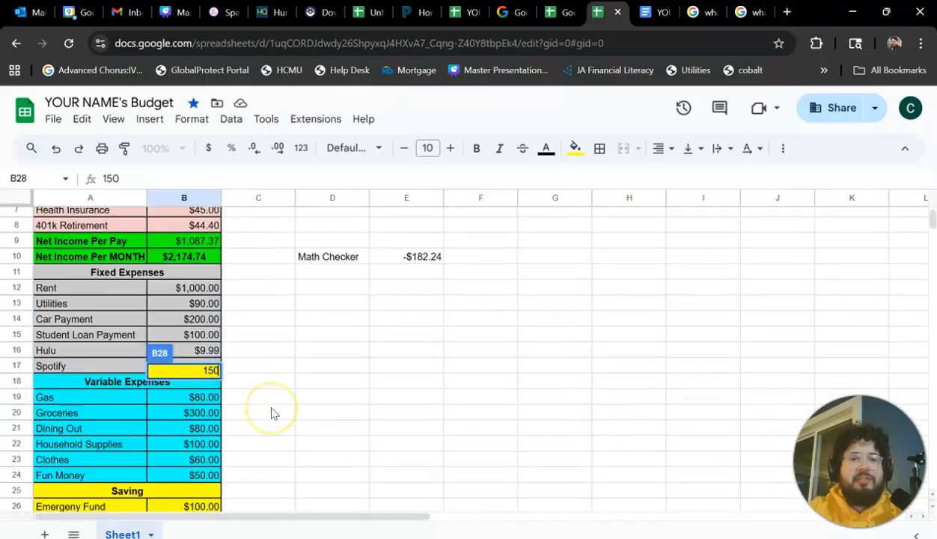
scroll(272, 412, down, 5)
text(100)
click(300, 378)
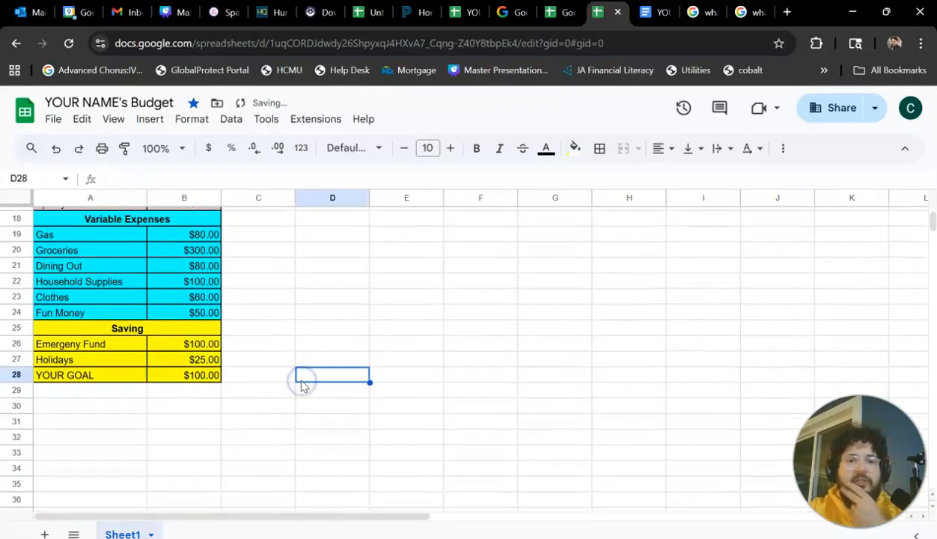
Check the Math Checker result against the budget amounts, looking at Rent and Car Payment under Fixed Expenses for possible cuts.
scroll(301, 386, up, 1)
scroll(301, 386, up, 4)
scroll(302, 386, down, 4)
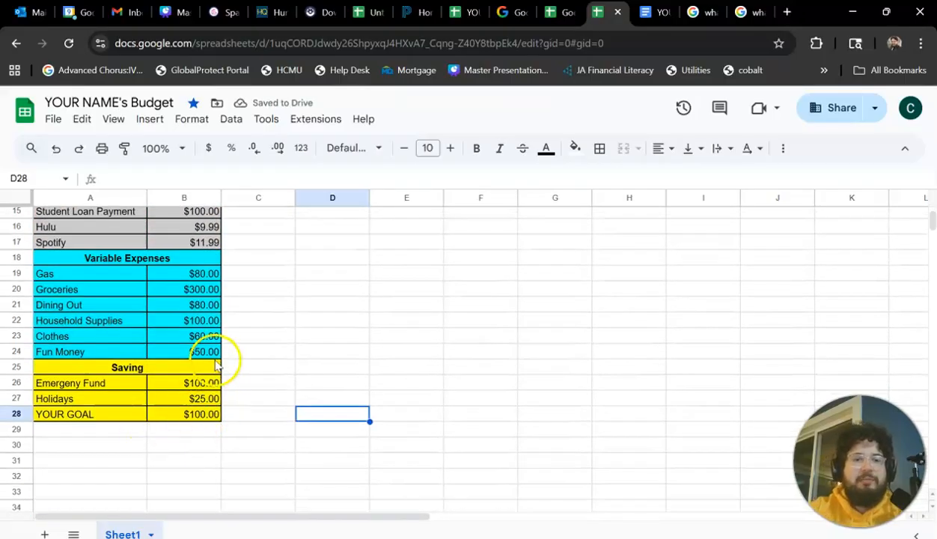
scroll(308, 315, up, 4)
click(425, 322)
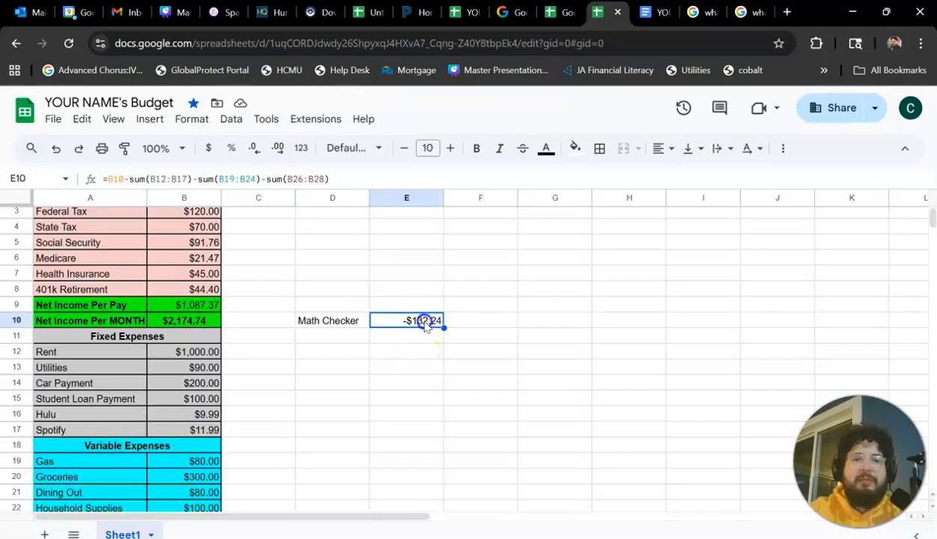
scroll(425, 326, down, 3)
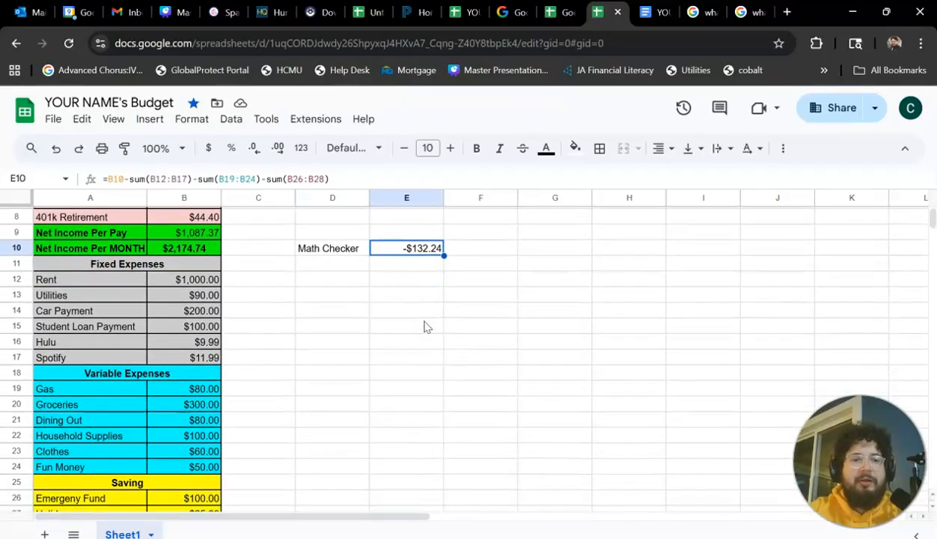
scroll(423, 326, down, 1)
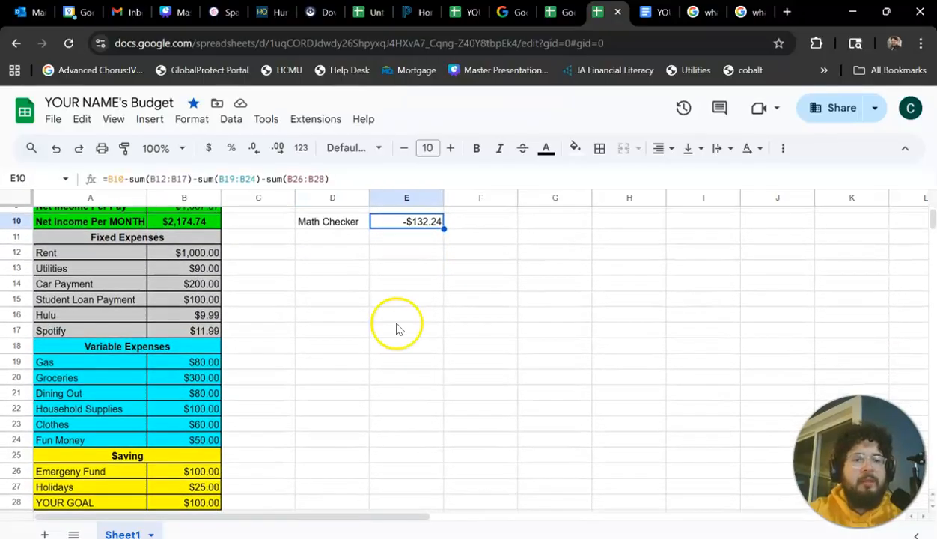
scroll(311, 443, down, 2)
scroll(312, 443, up, 2)
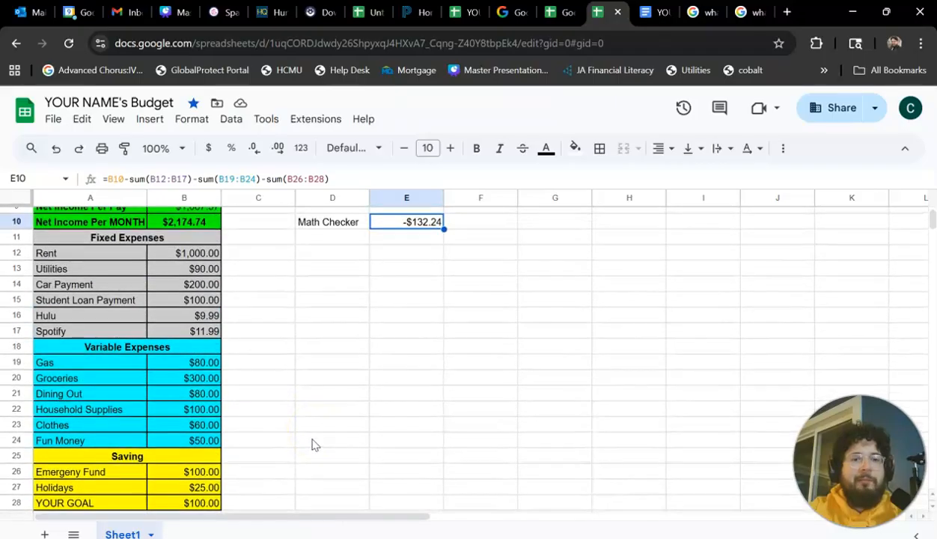
click(198, 254)
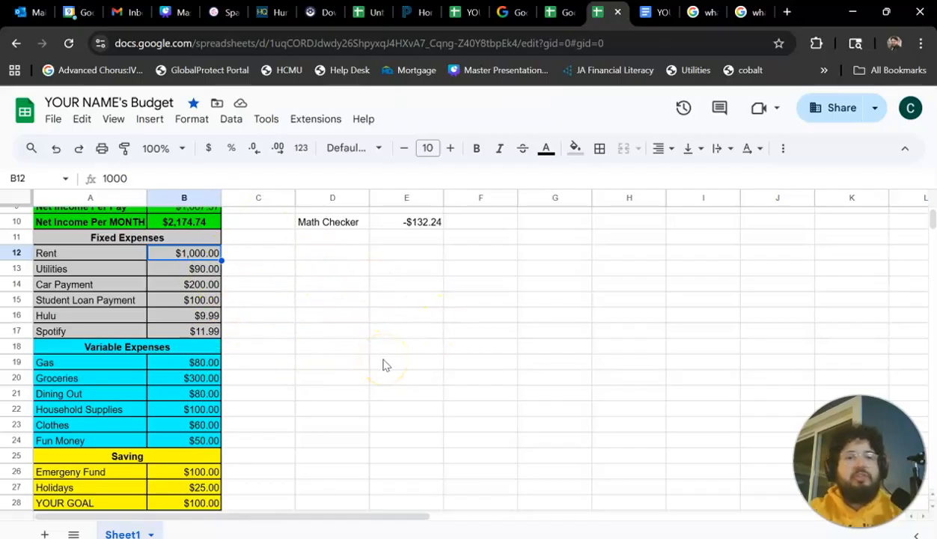
click(173, 291)
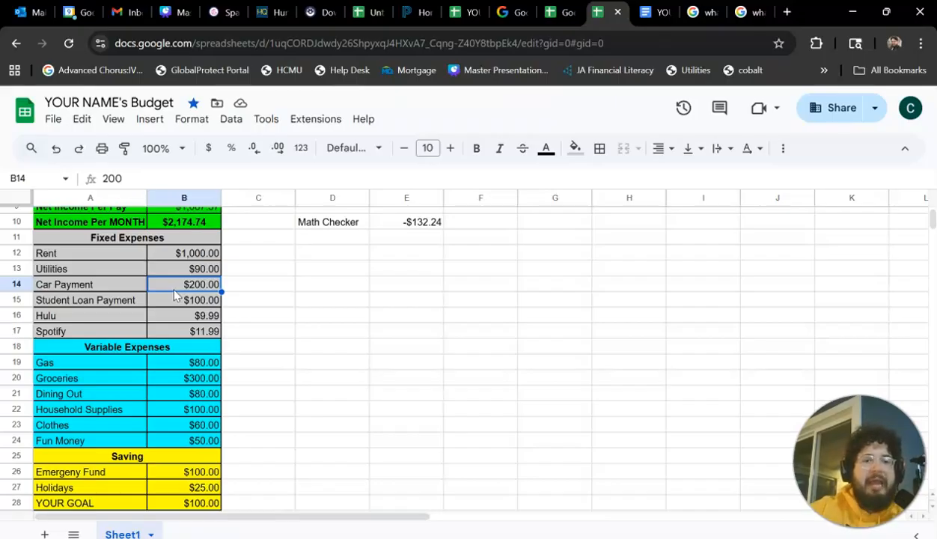
Calculate the yearly Car Payment cost in empty cell E15 with =200*12, and clear that cell again.
click(421, 300)
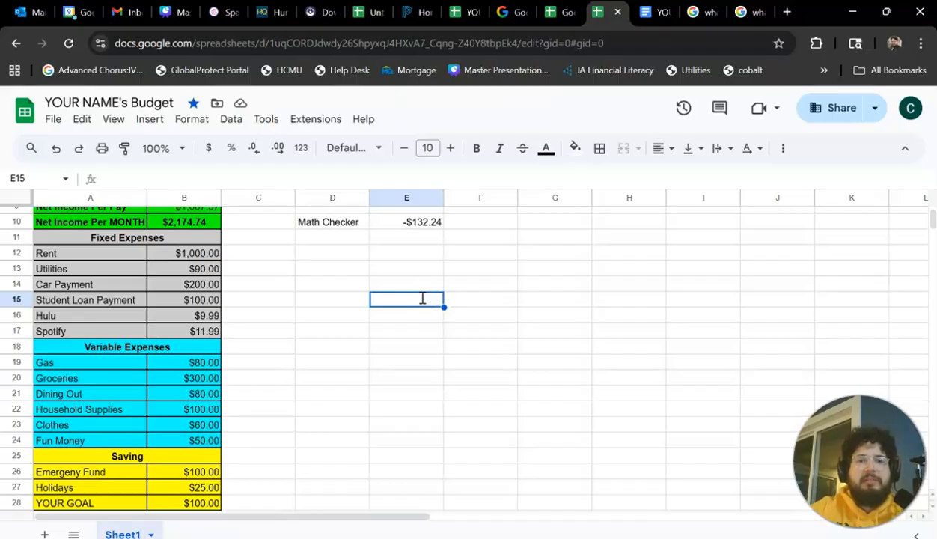
text(=200*12)
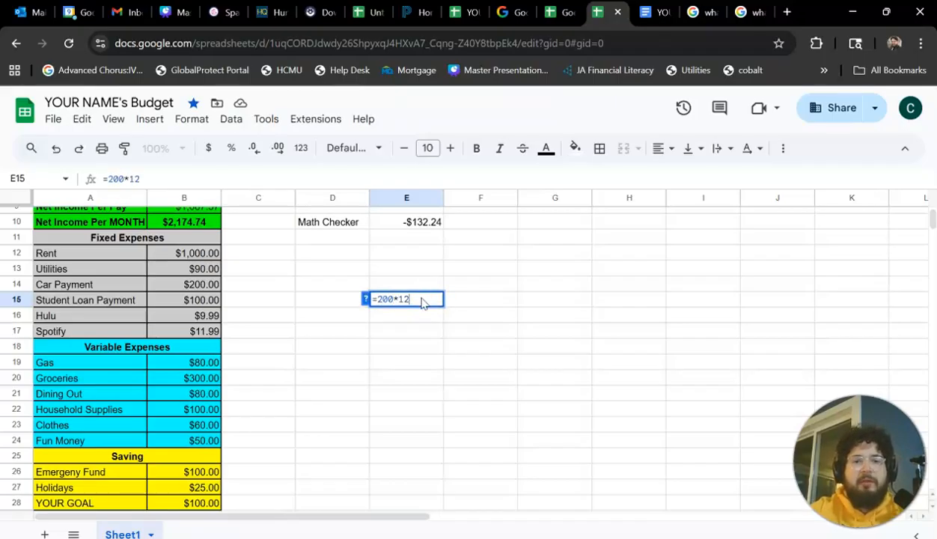
key(Return)
click(430, 301)
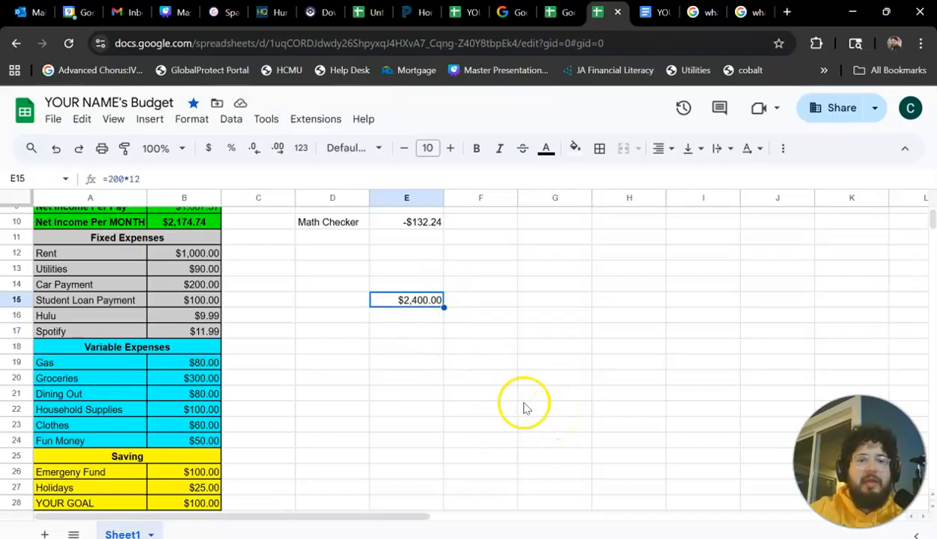
click(407, 307)
double_click(406, 313)
key(BackSpace)
key(BackSpace)
key(BackSpace)
key(BackSpace)
key(BackSpace)
key(BackSpace)
key(BackSpace)
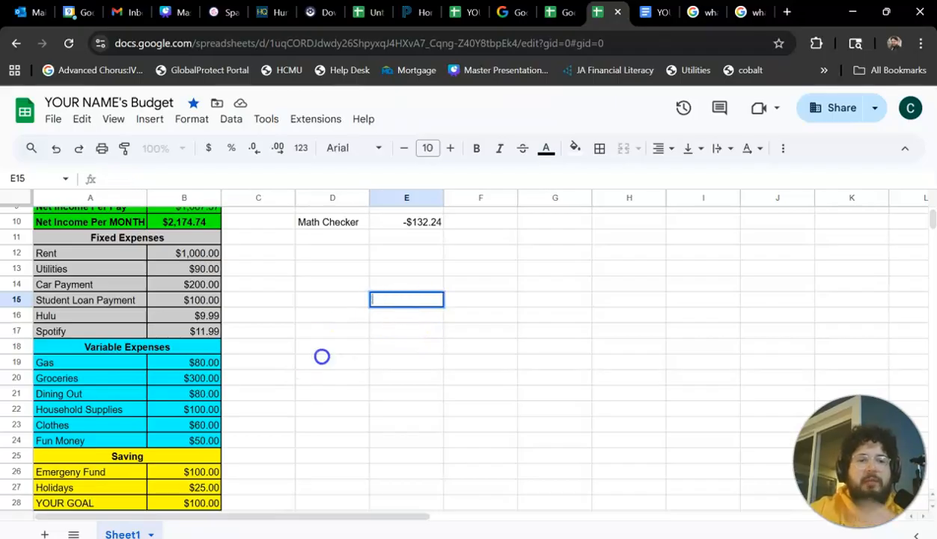
click(321, 358)
Leave the Gas amount as it is and set the Groceries amount under Variable Expenses to 250.
double_click(194, 363)
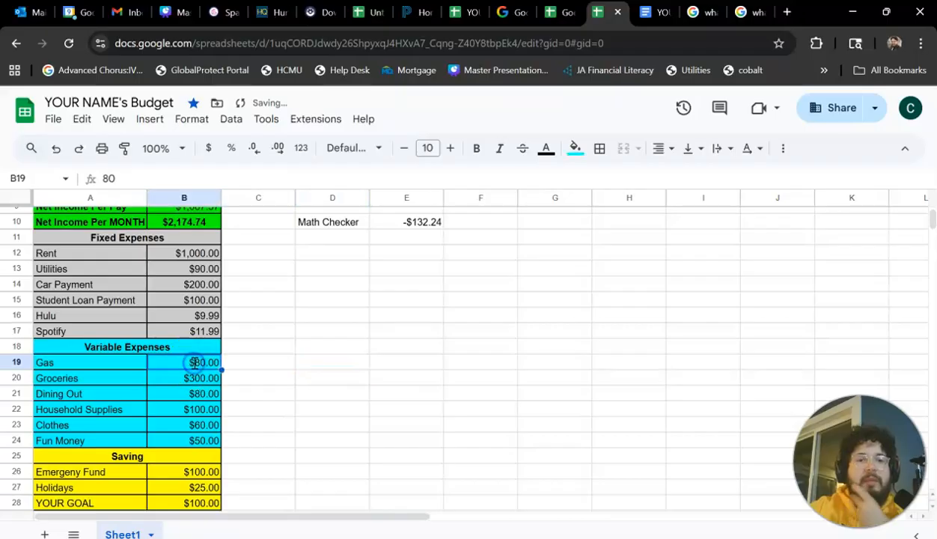
click(366, 389)
click(174, 378)
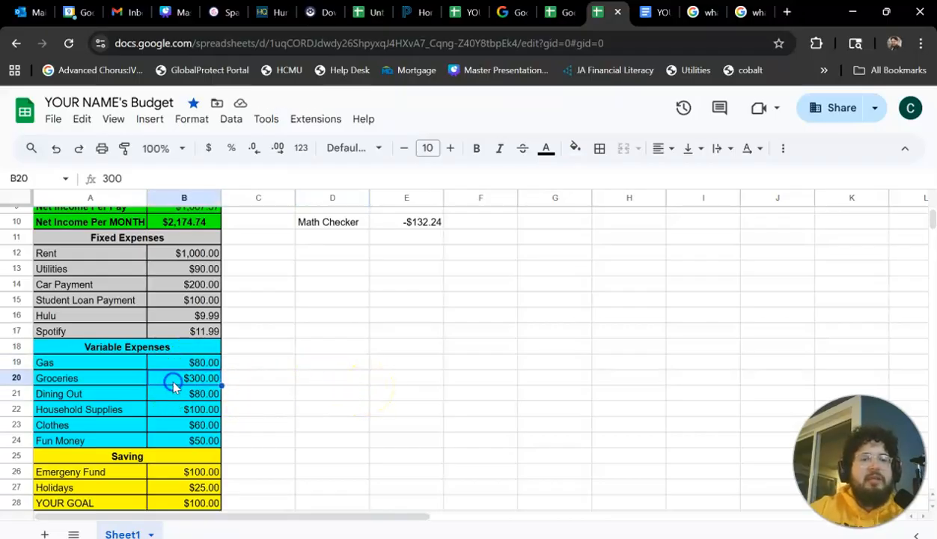
double_click(175, 380)
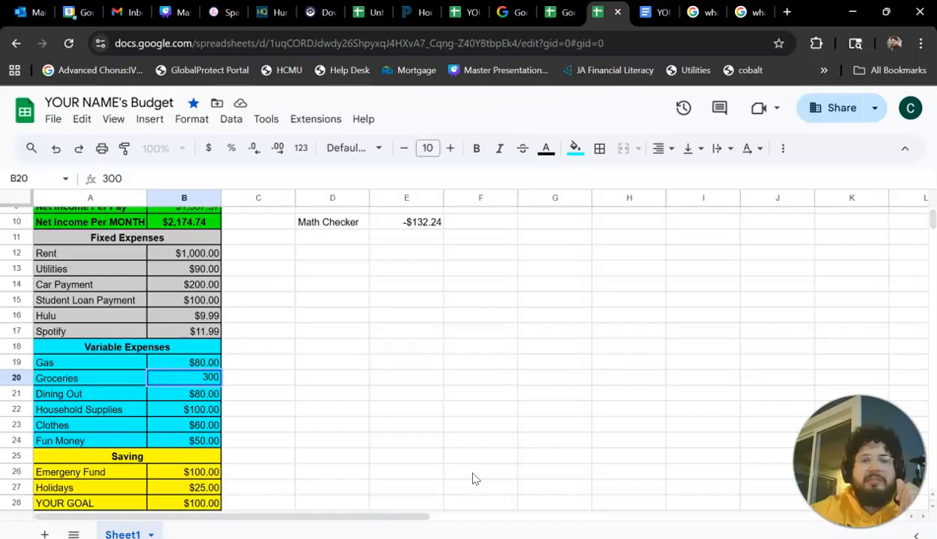
key(BackSpace)
text(250)
click(372, 394)
Set the Household Supplies amount under Variable Expenses to 50.
click(188, 409)
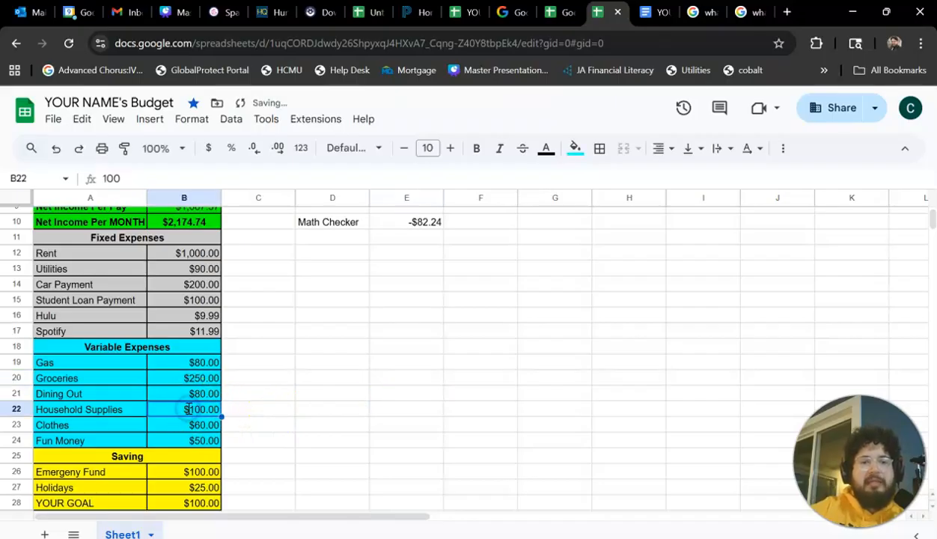
text(10)
text(50)
click(300, 411)
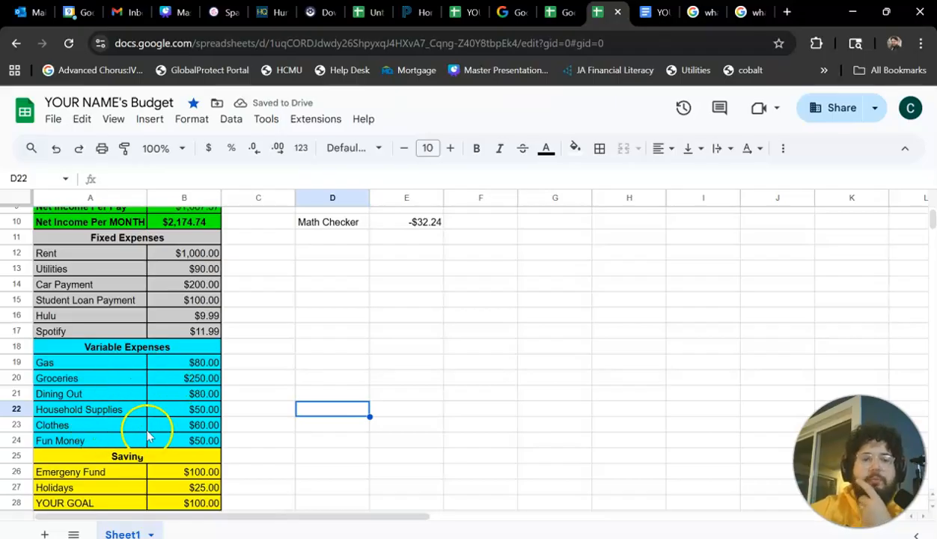
Set the Dining Out amount under Variable Expenses to 40.
click(116, 377)
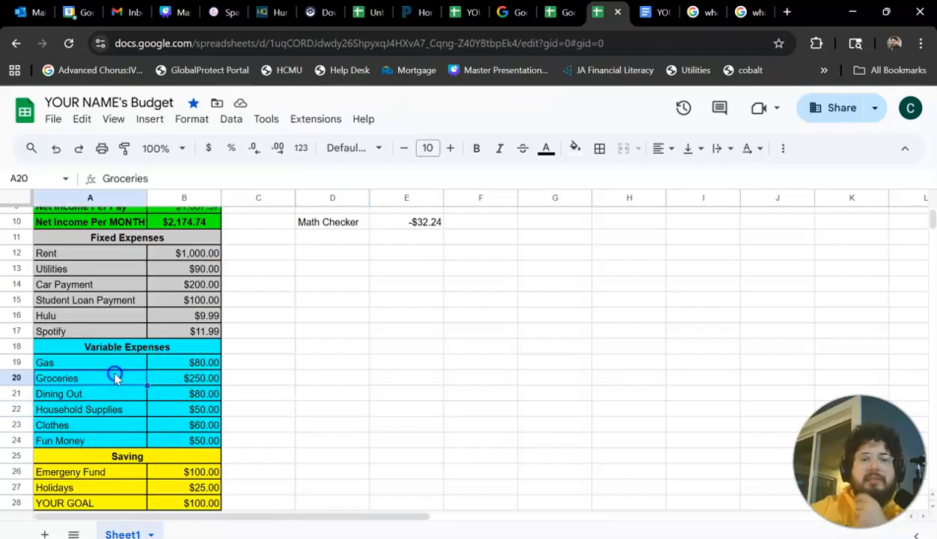
click(192, 378)
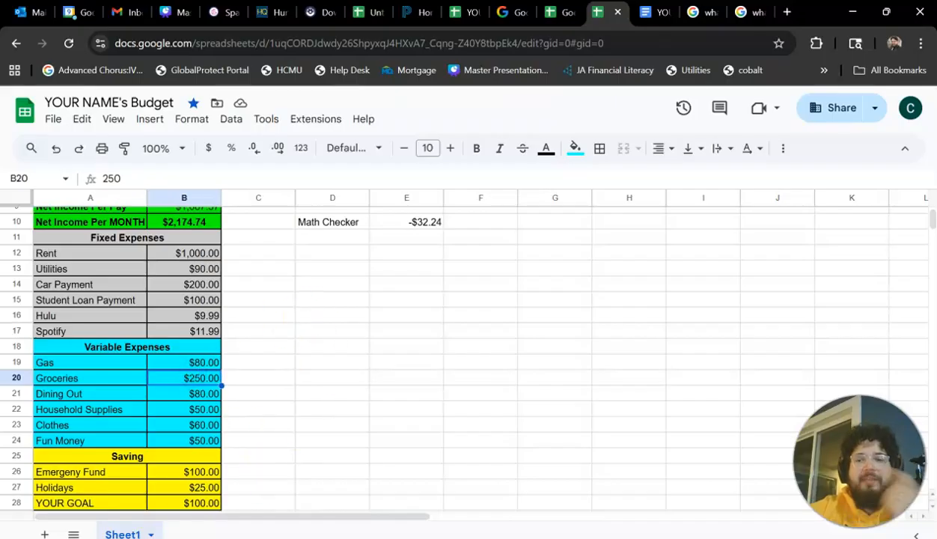
double_click(173, 394)
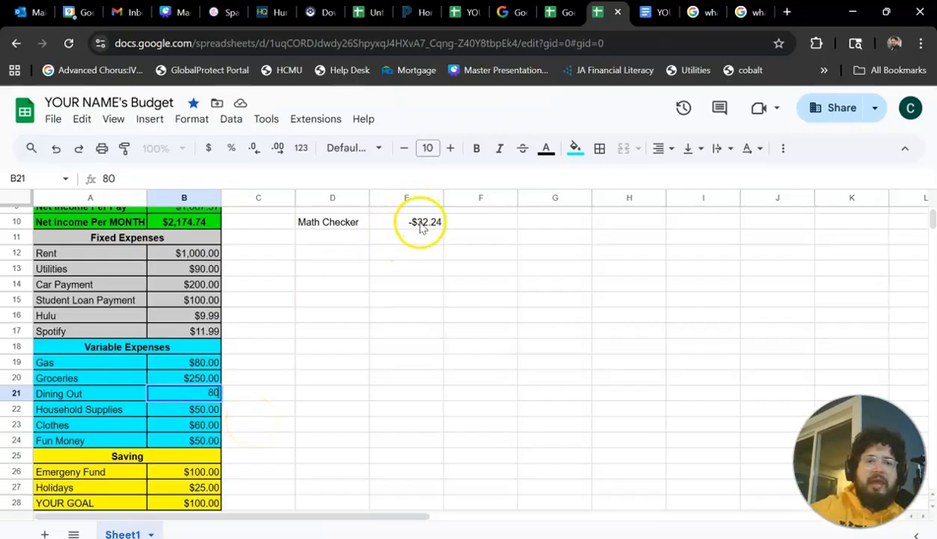
key(BackSpace)
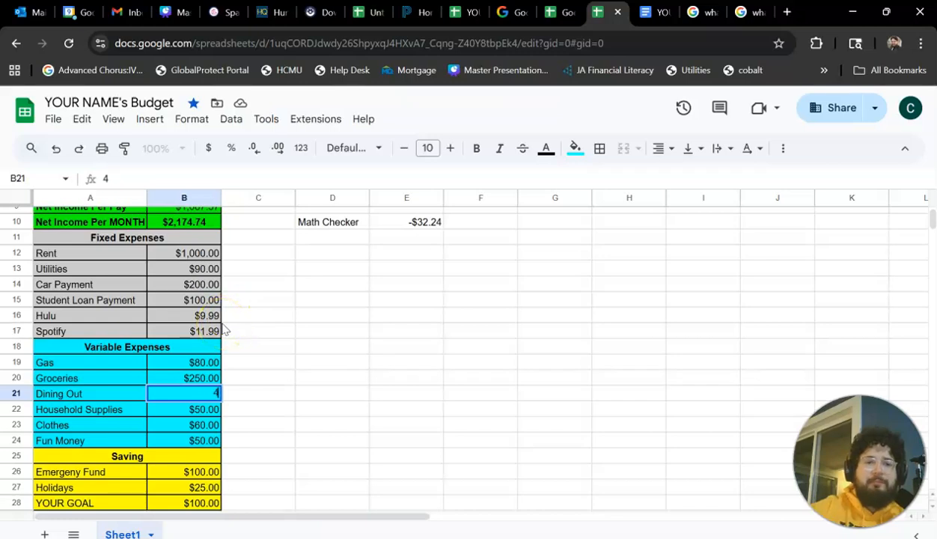
text(40)
key(Return)
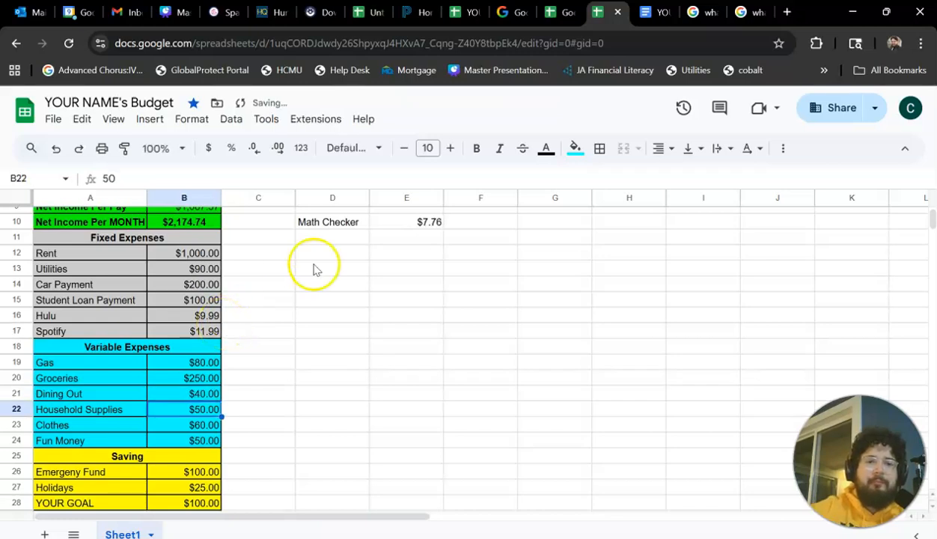
Review the Math Checker result together with the Dining Out, Car Payment, Rent and Saving amounts of the adjusted budget.
click(407, 225)
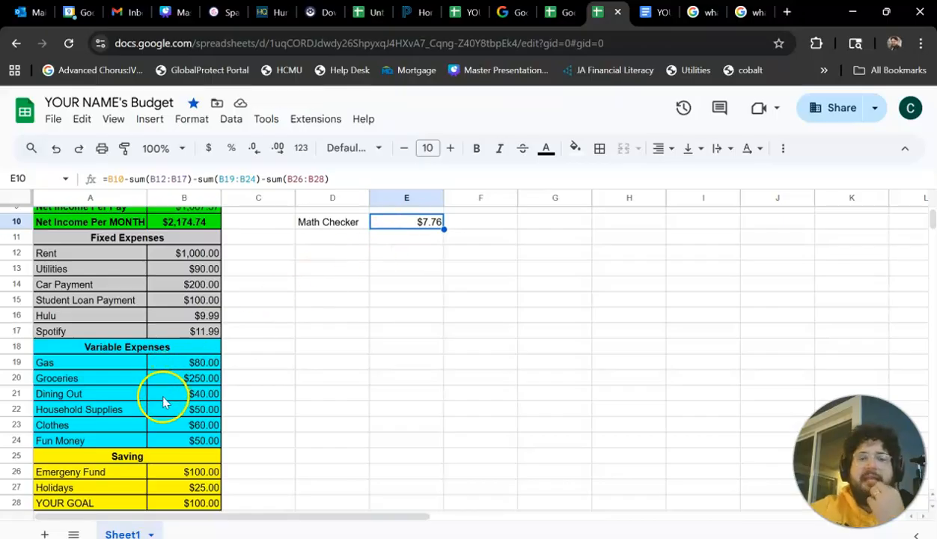
scroll(244, 439, down, 3)
scroll(244, 439, up, 2)
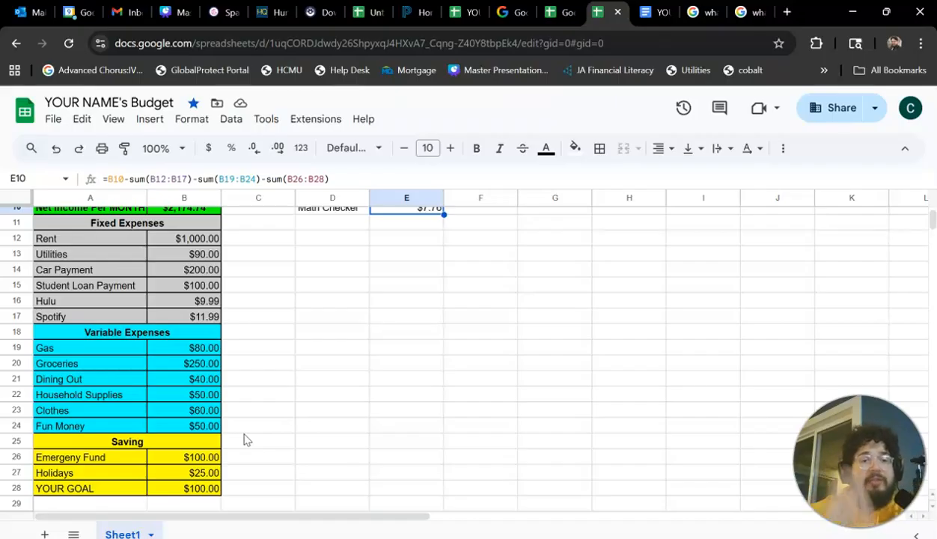
click(167, 381)
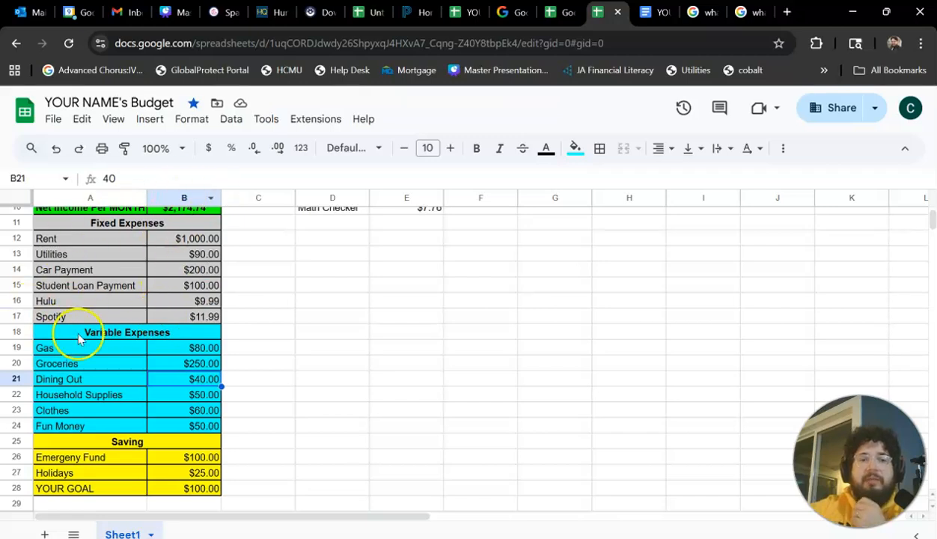
click(184, 272)
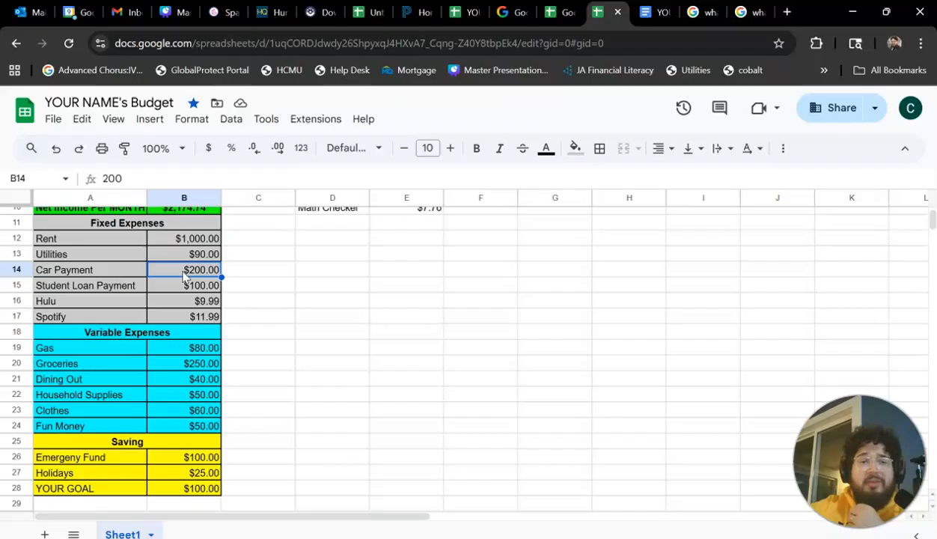
click(177, 238)
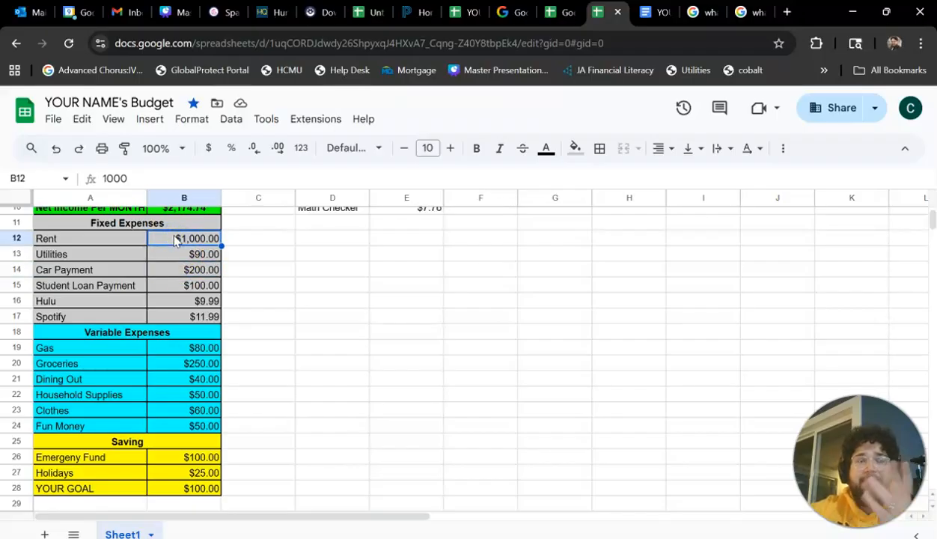
click(180, 240)
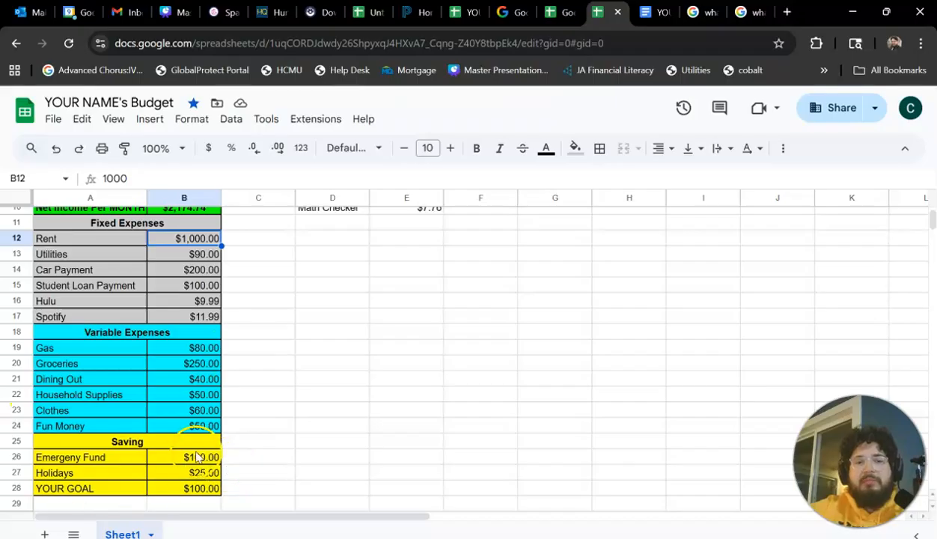
scroll(198, 454, down, 2)
scroll(198, 456, up, 1)
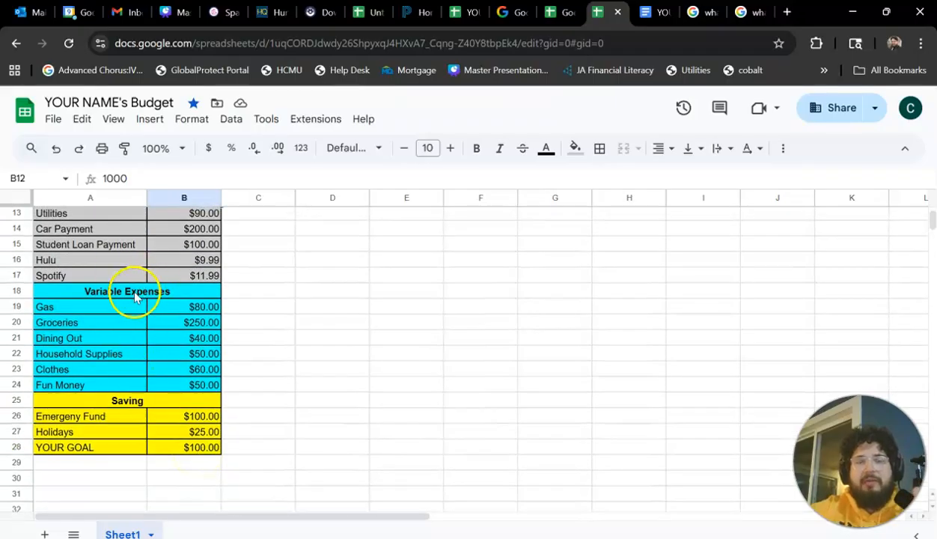
scroll(150, 299, up, 4)
click(426, 321)
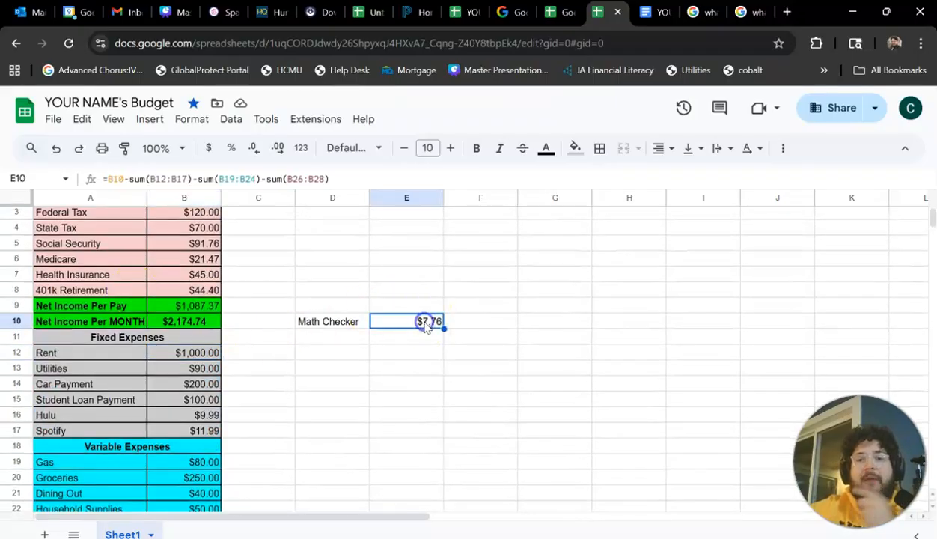
key(Return)
scroll(421, 376, up, 1)
click(421, 373)
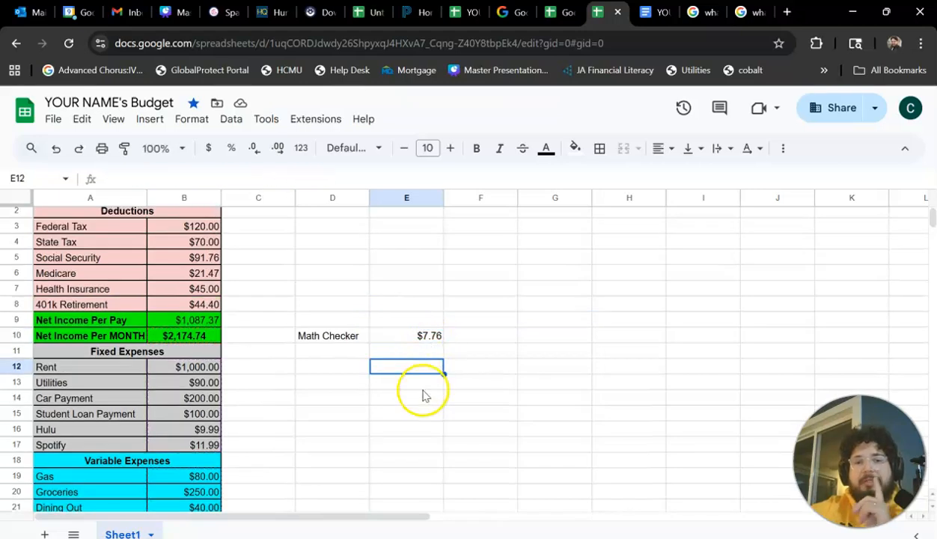
scroll(135, 419, down, 3)
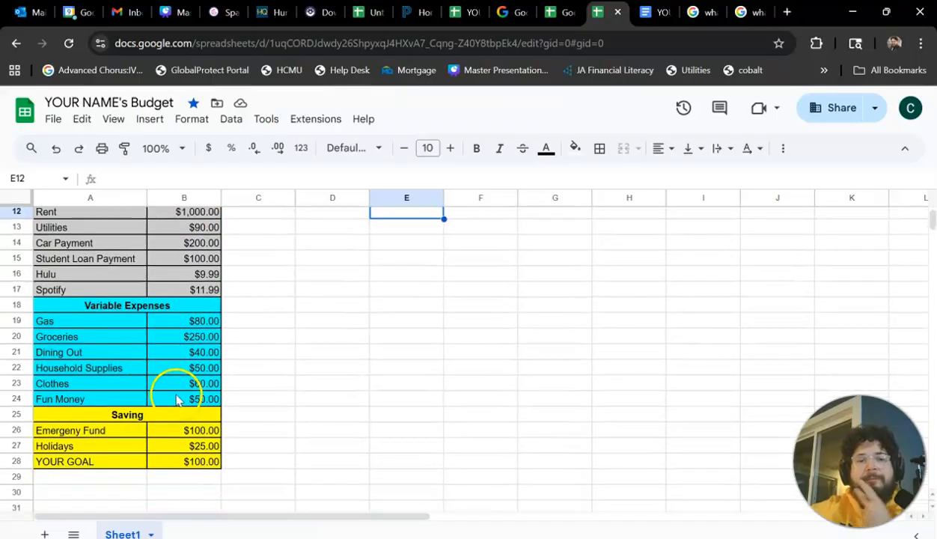
Set the Dining Out amount under Variable Expenses to 47.76.
scroll(184, 359, up, 2)
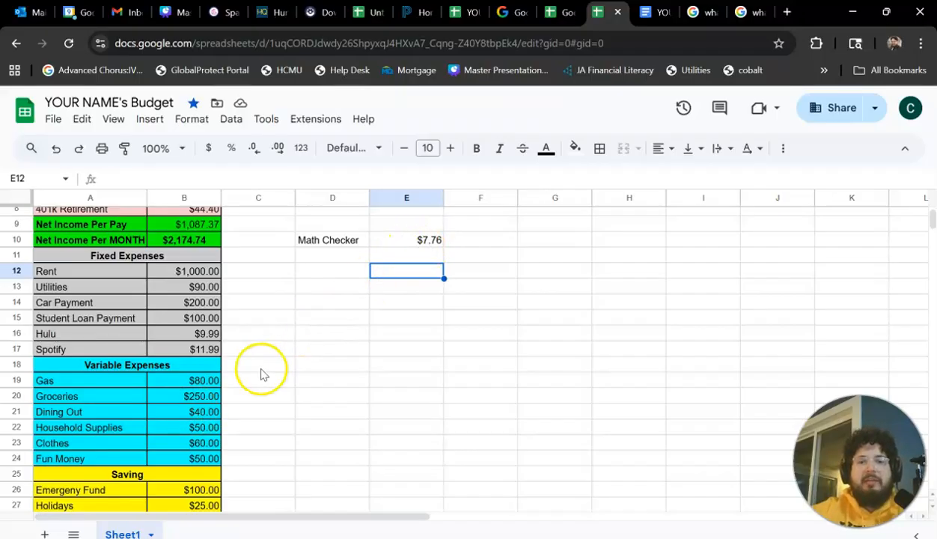
click(192, 411)
double_click(195, 411)
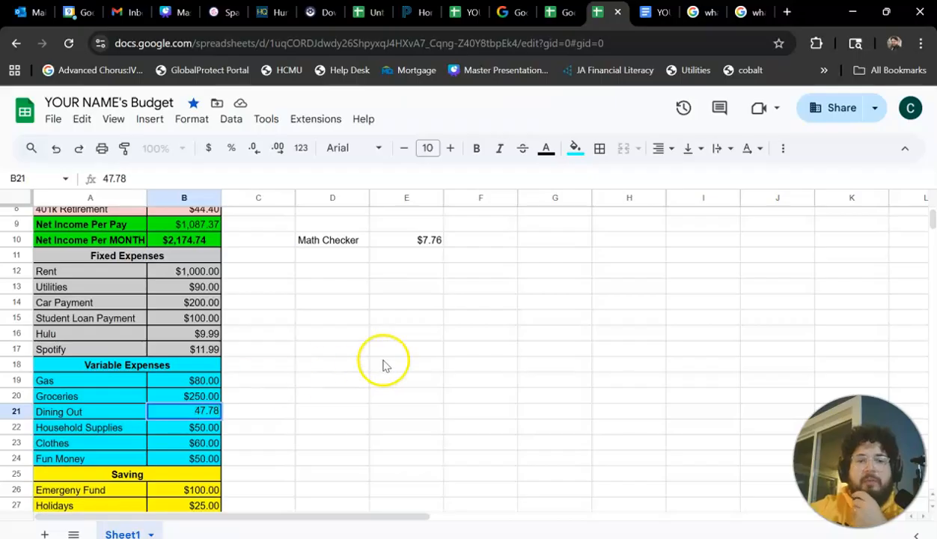
text(6)
key(Return)
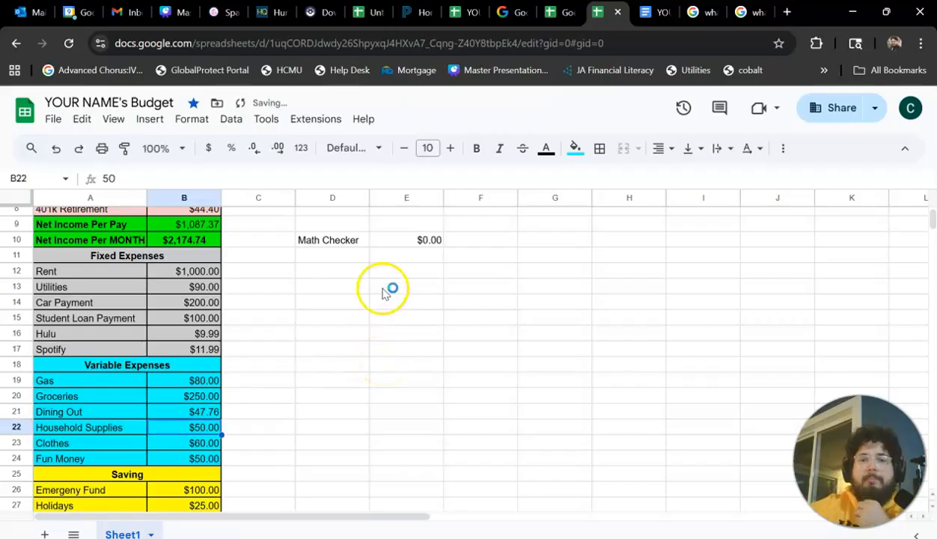
Enter the note "YAAAAY" in cell E9, directly above the Math Checker result.
click(381, 238)
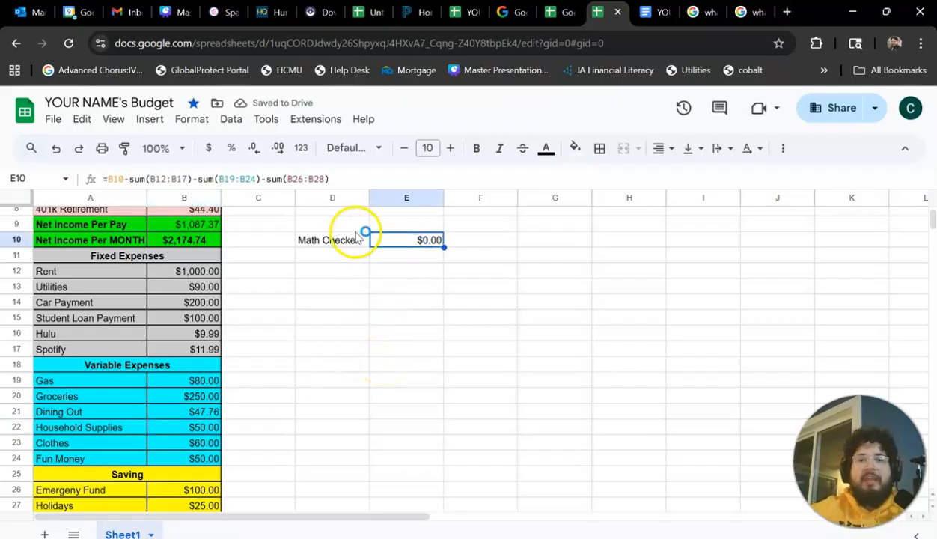
click(379, 224)
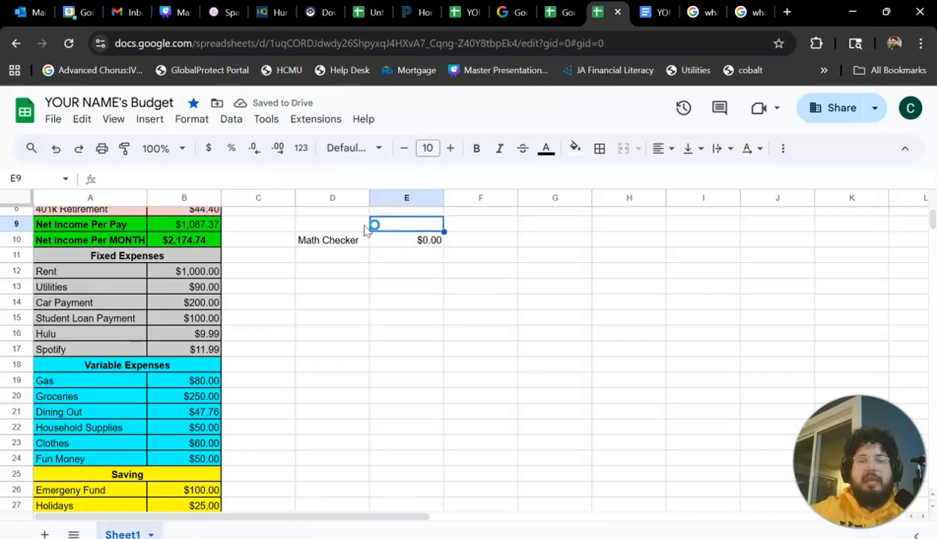
text(YAAAAY)
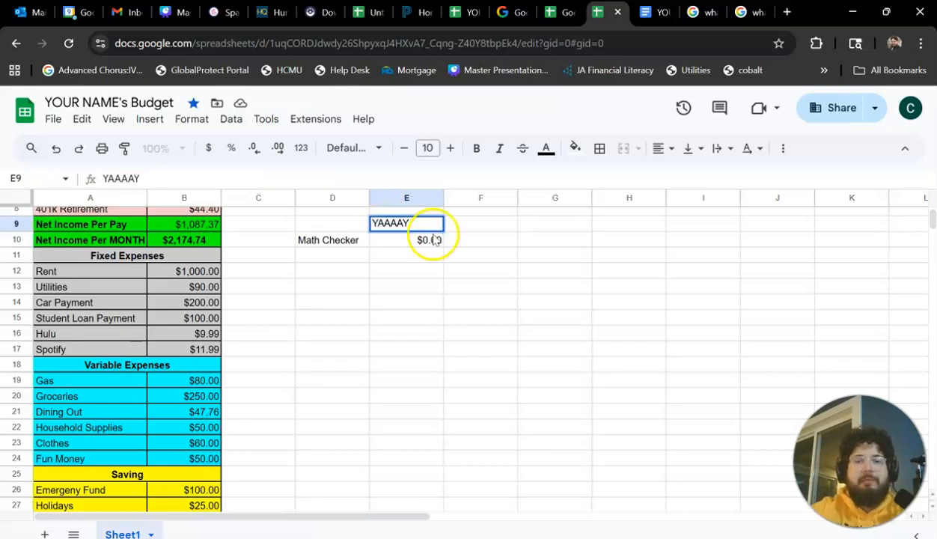
click(301, 338)
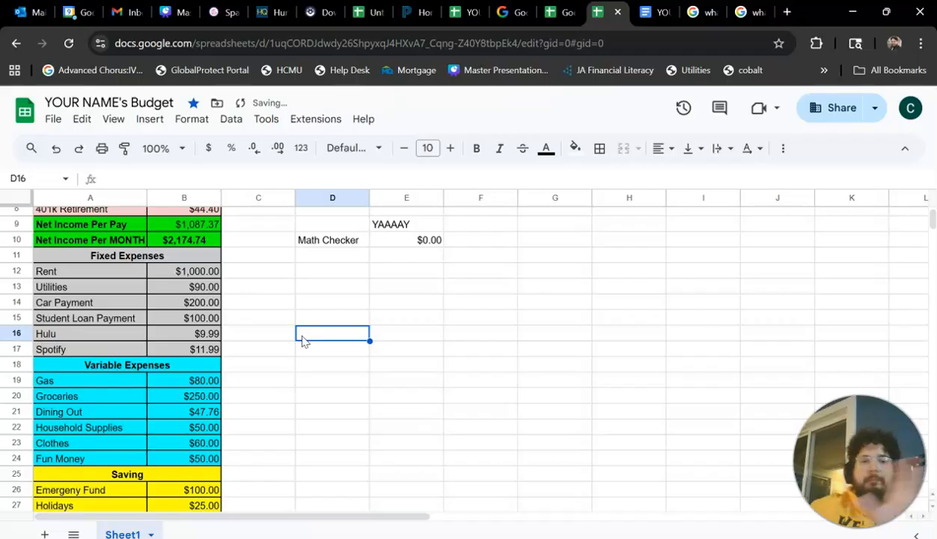
Review the balanced budget from the income and deductions down through the fixed expenses, variable expenses and savings, together with the Math Checker.
scroll(215, 395, down, 5)
scroll(215, 399, up, 6)
scroll(215, 398, down, 4)
scroll(214, 399, up, 3)
scroll(215, 398, up, 3)
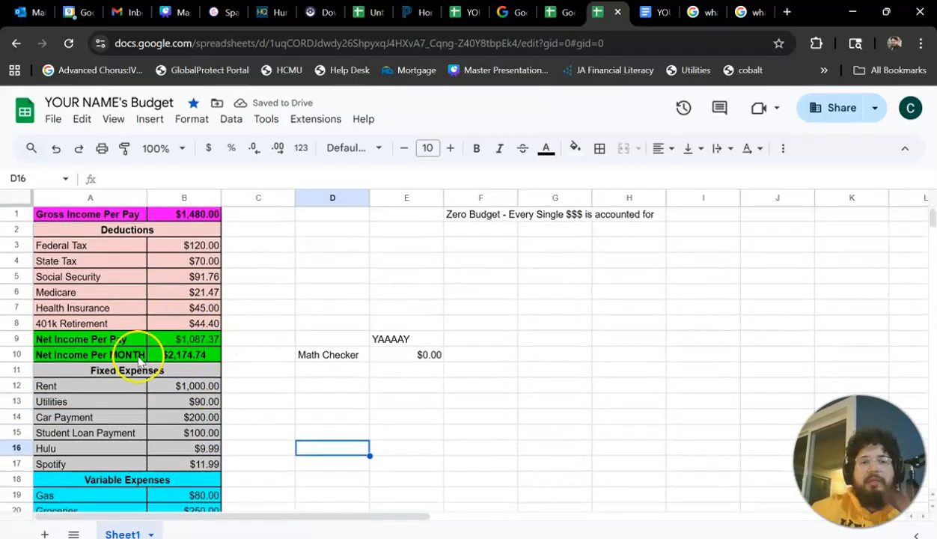
scroll(170, 390, down, 5)
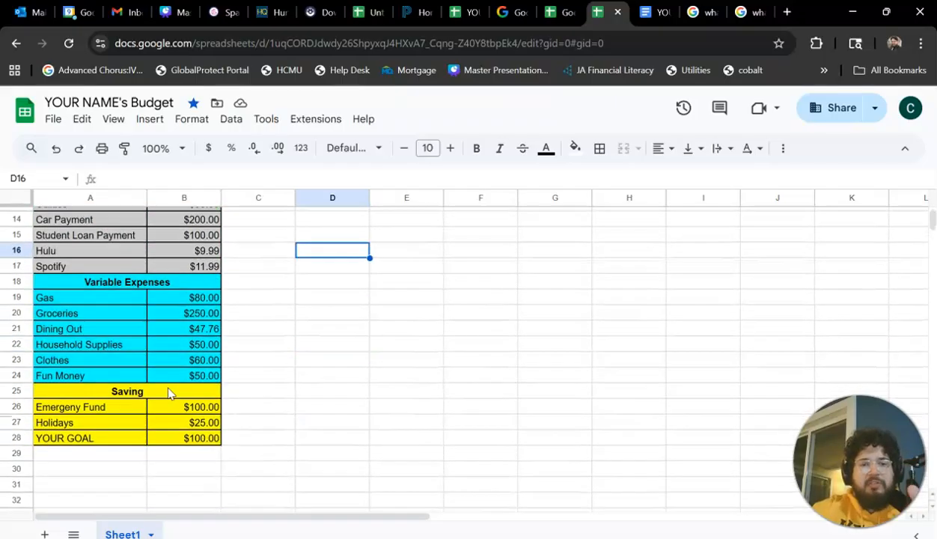
scroll(171, 391, up, 3)
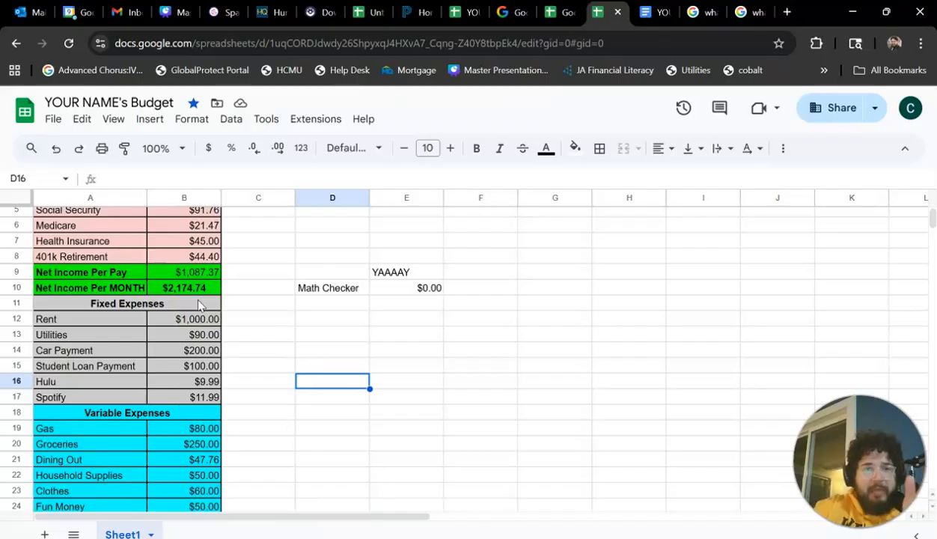
scroll(198, 303, down, 2)
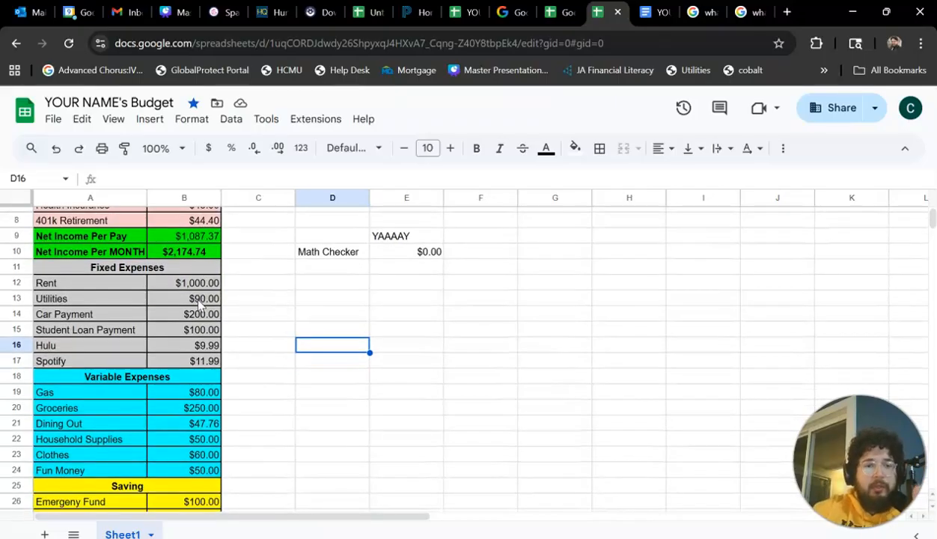
scroll(198, 304, up, 3)
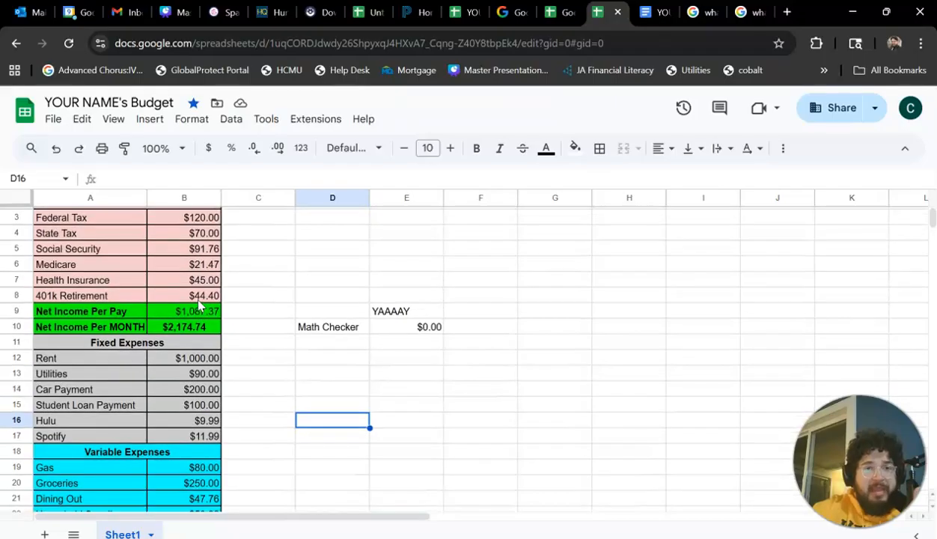
scroll(275, 327, down, 3)
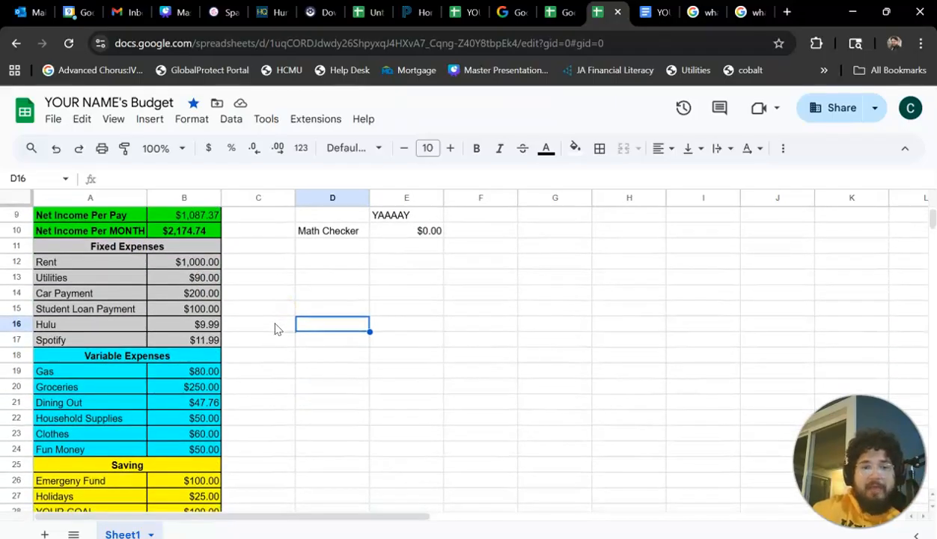
scroll(274, 327, down, 2)
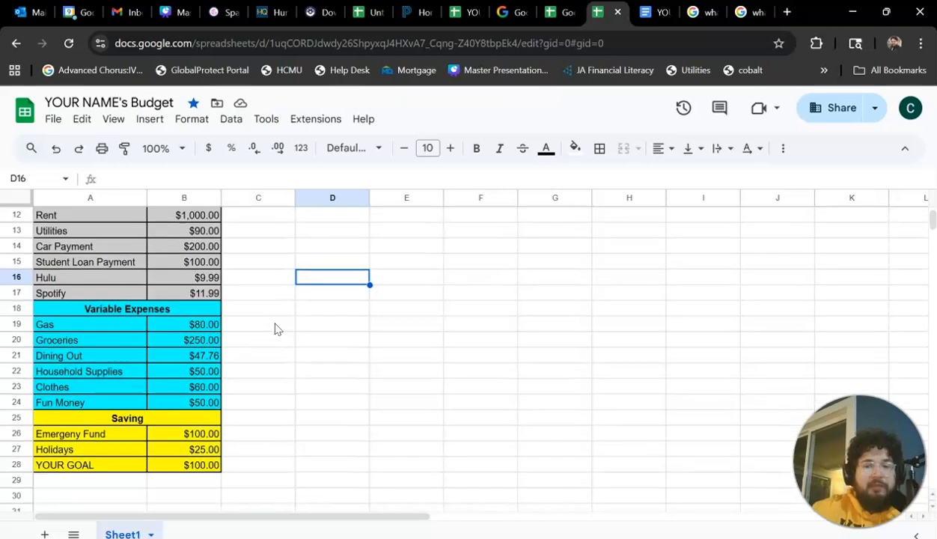
scroll(274, 328, up, 3)
scroll(275, 328, down, 2)
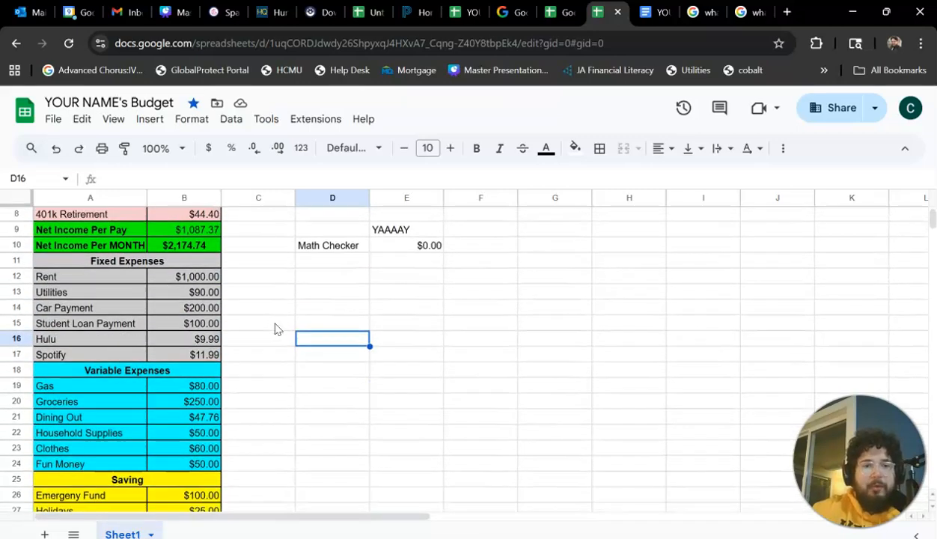
scroll(275, 328, down, 1)
scroll(274, 327, up, 2)
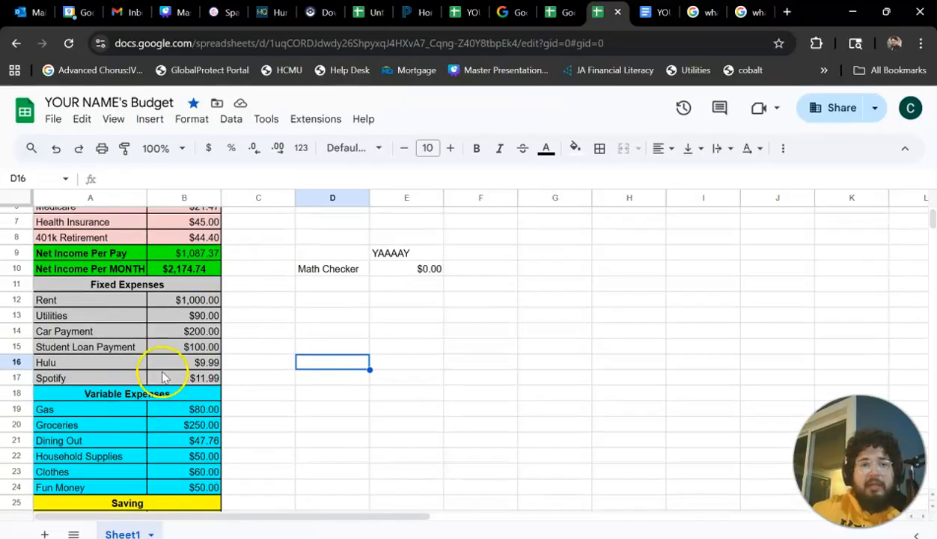
scroll(181, 380, down, 2)
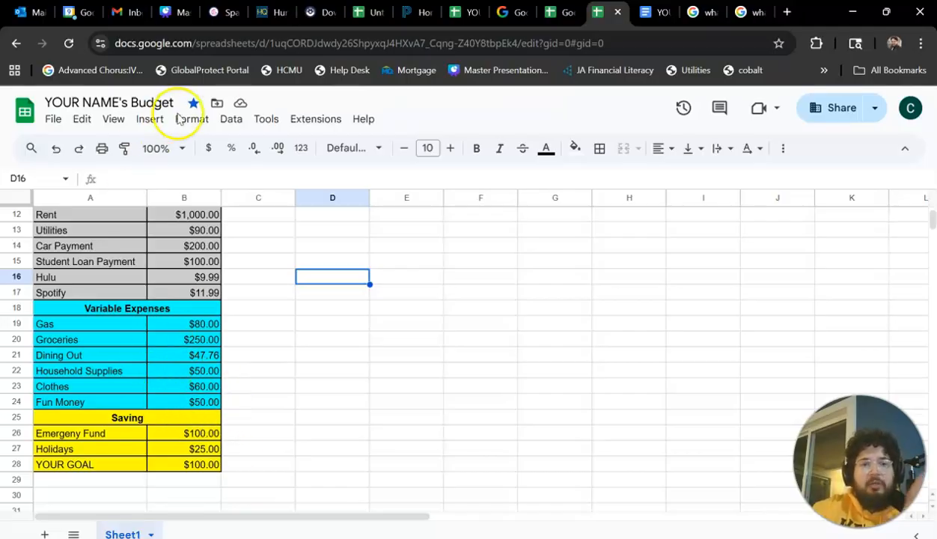
Try a Gross Income Per Pay of 1000 and check its effect on the Math Checker.
scroll(236, 238, up, 4)
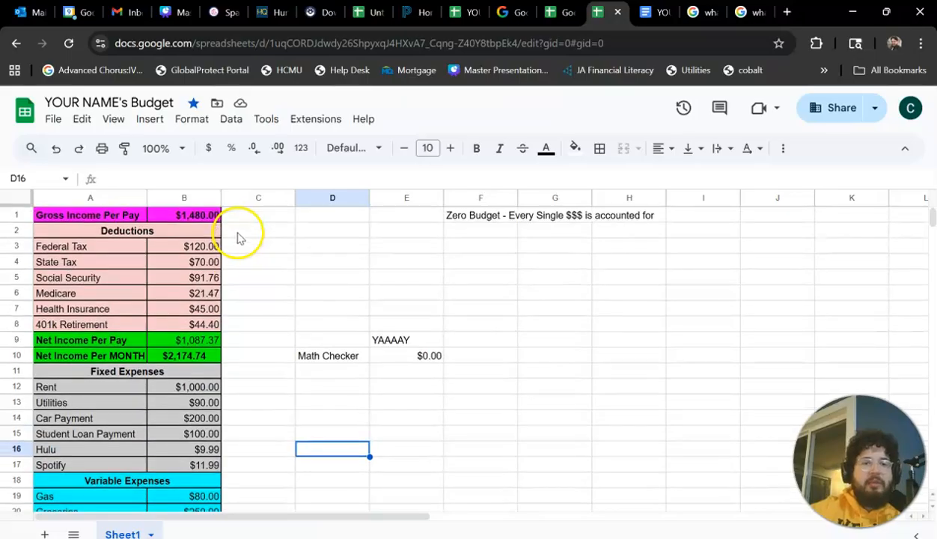
click(185, 217)
double_click(186, 217)
text(10)
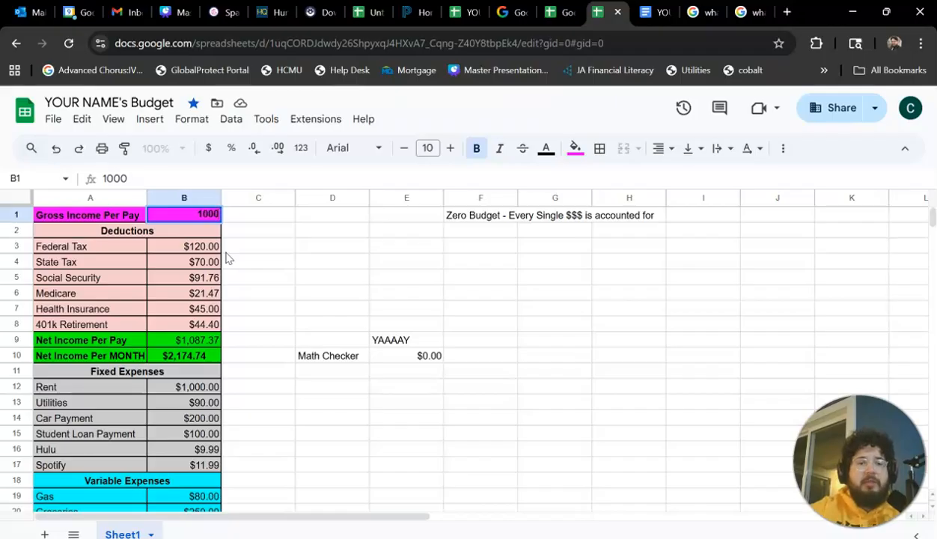
key(Return)
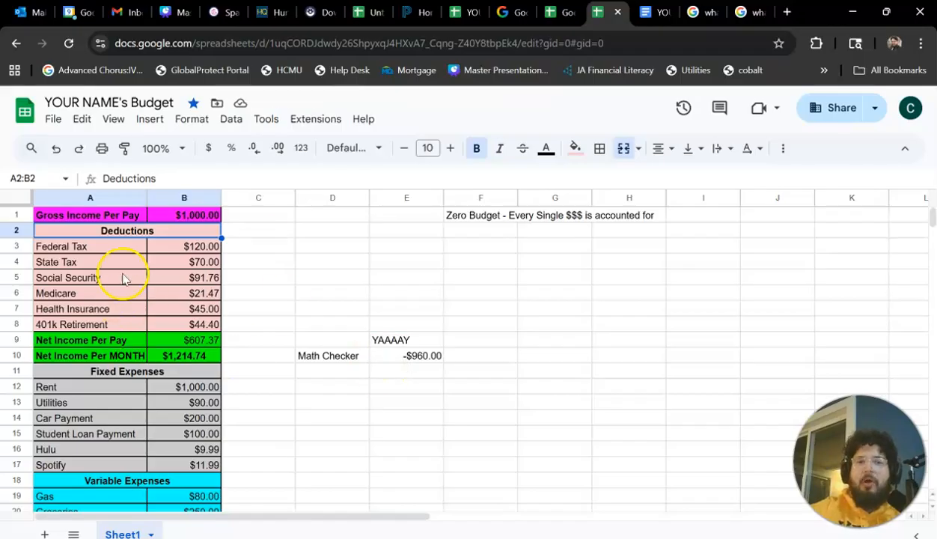
double_click(422, 357)
click(397, 387)
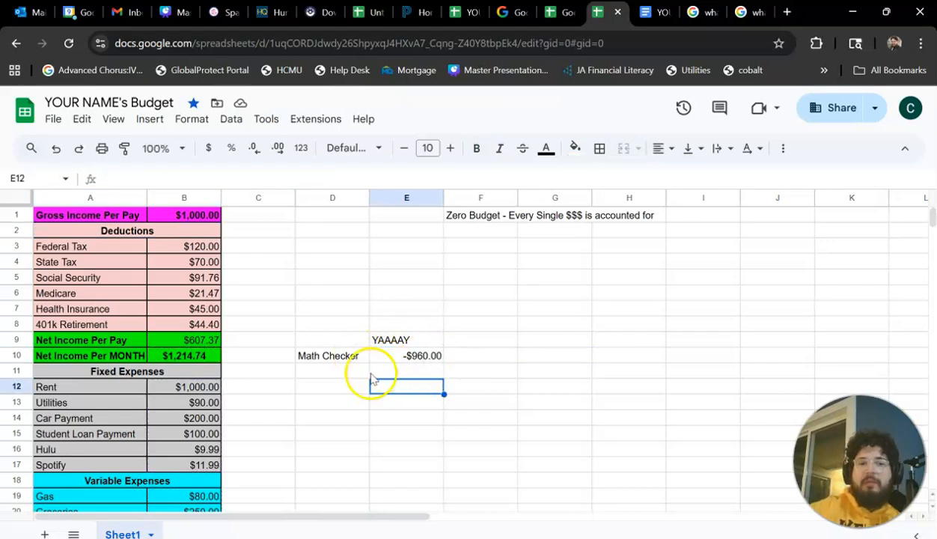
Try a Rent amount of 0 under Fixed Expenses.
double_click(173, 387)
key(BackSpace)
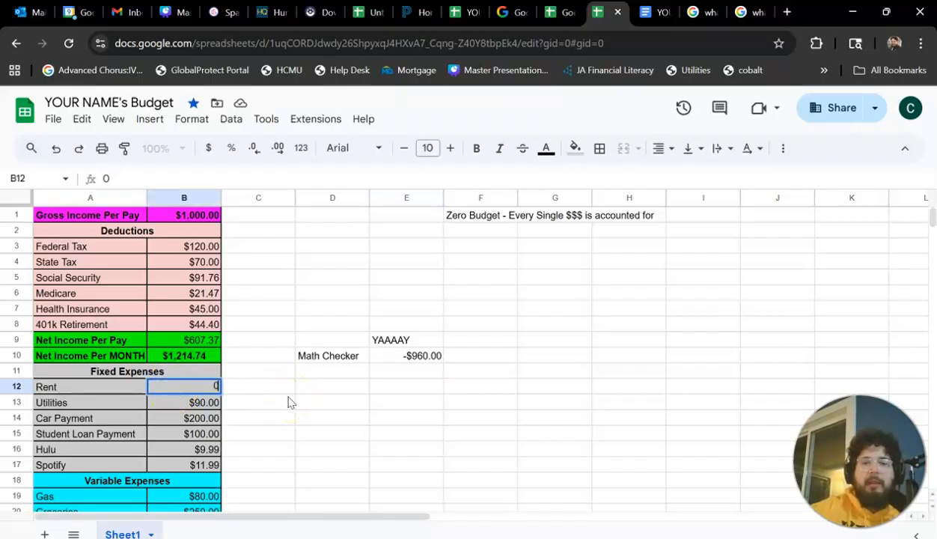
text(0)
key(Return)
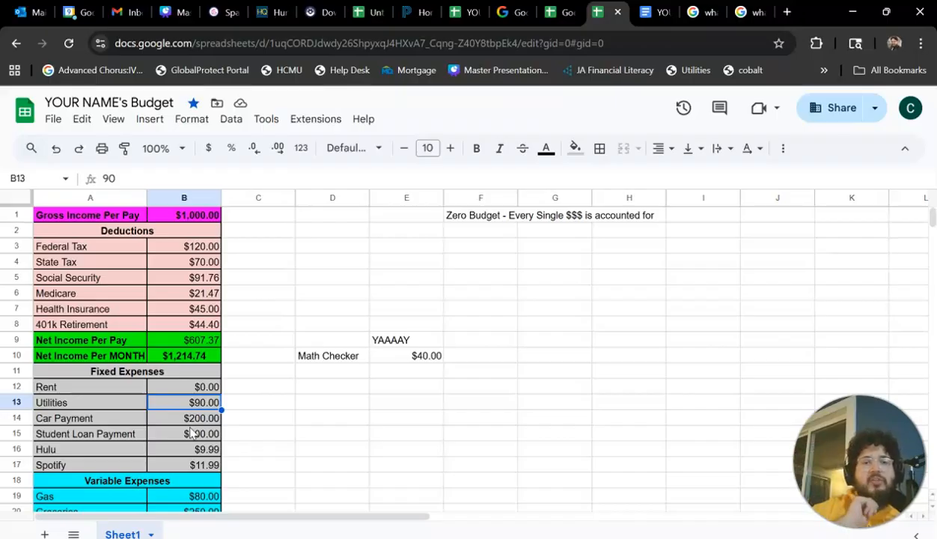
click(204, 408)
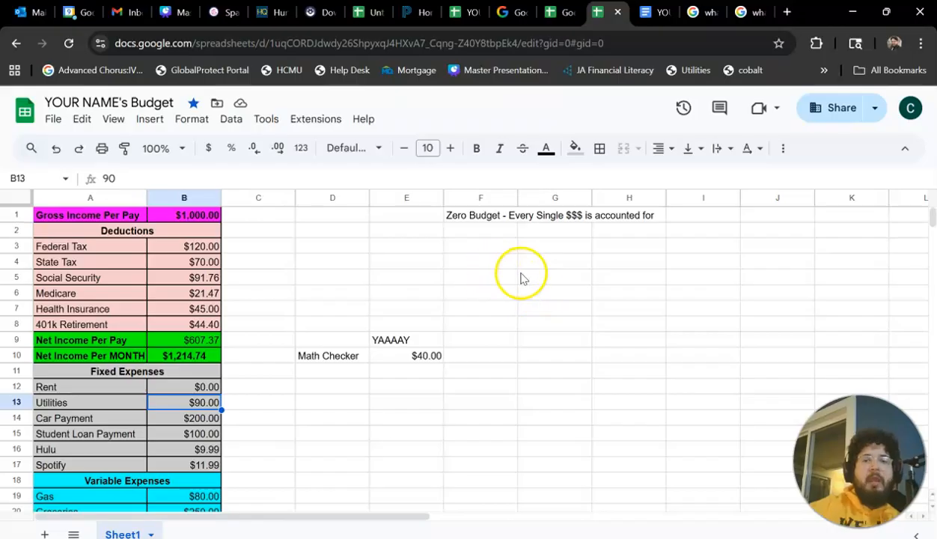
Undo the trial Rent and Gross Income changes and the "YAAAAY" note above the Math Checker.
click(58, 149)
click(57, 149)
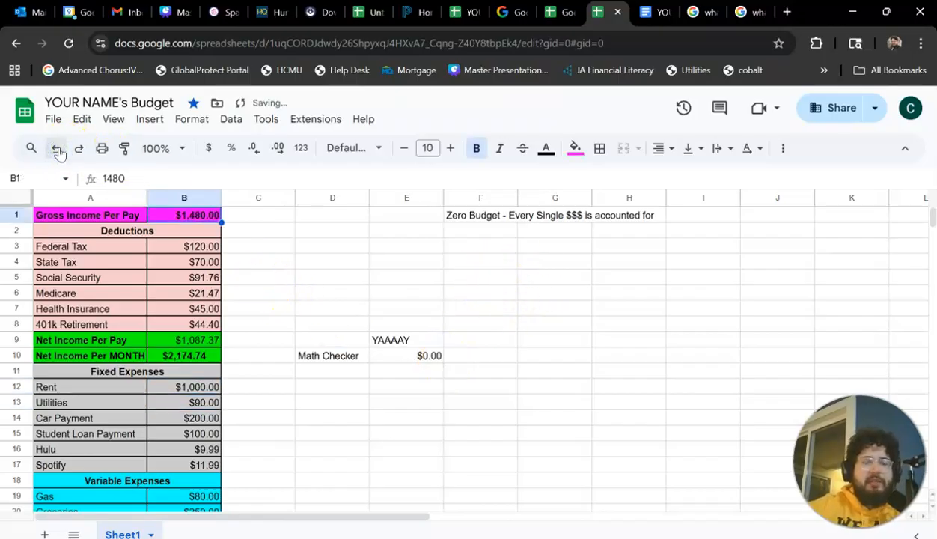
click(57, 149)
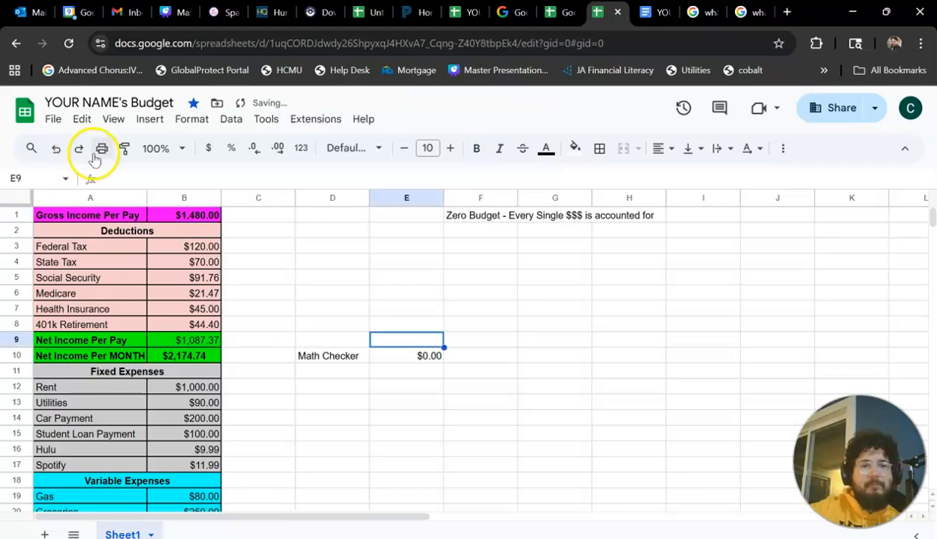
Highlight the Math Checker label and its result in D10:E10 with a yellow fill and make them bold.
scroll(386, 337, down, 1)
click(352, 326)
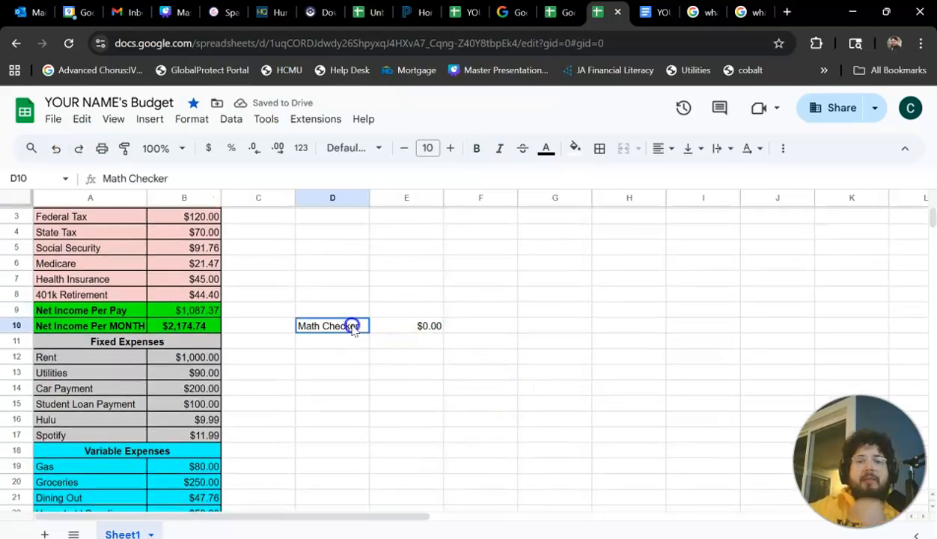
shift+click(378, 329)
click(576, 148)
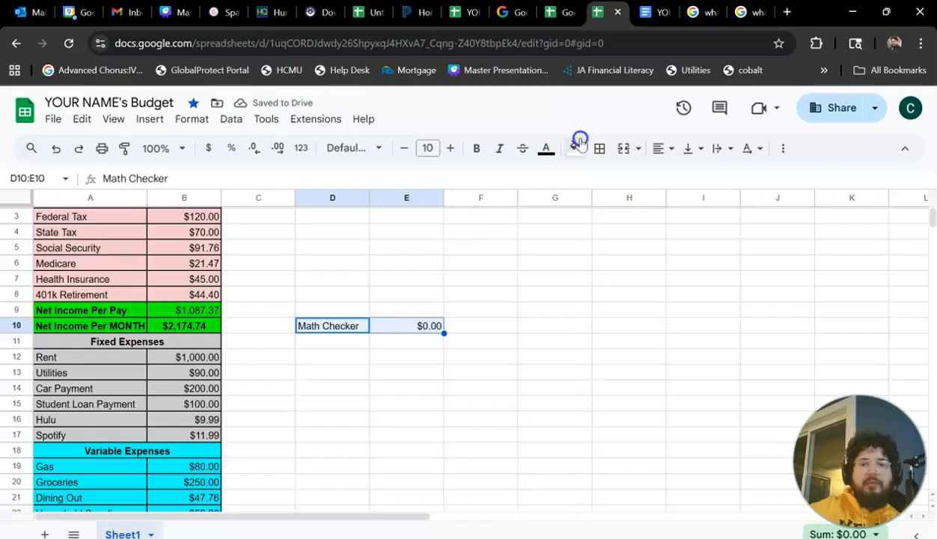
click(611, 214)
click(572, 148)
click(626, 215)
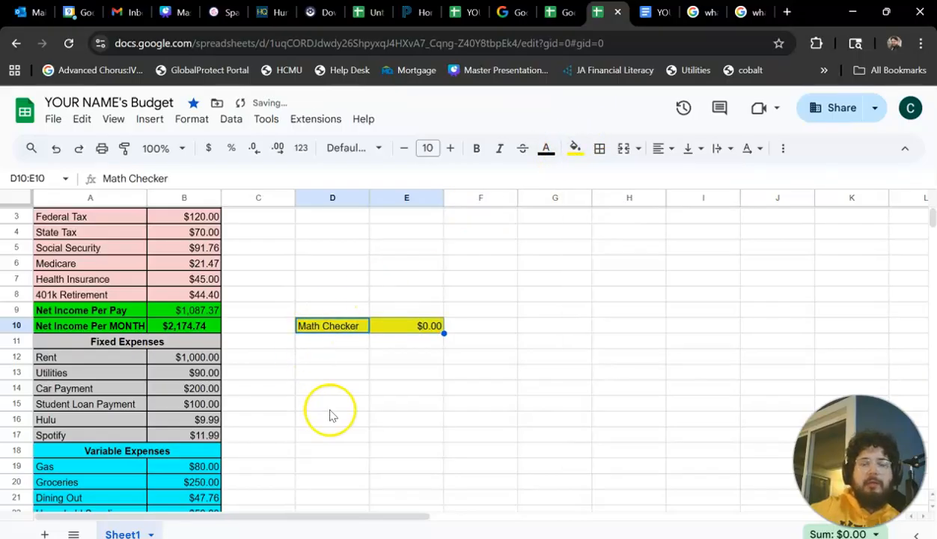
click(477, 149)
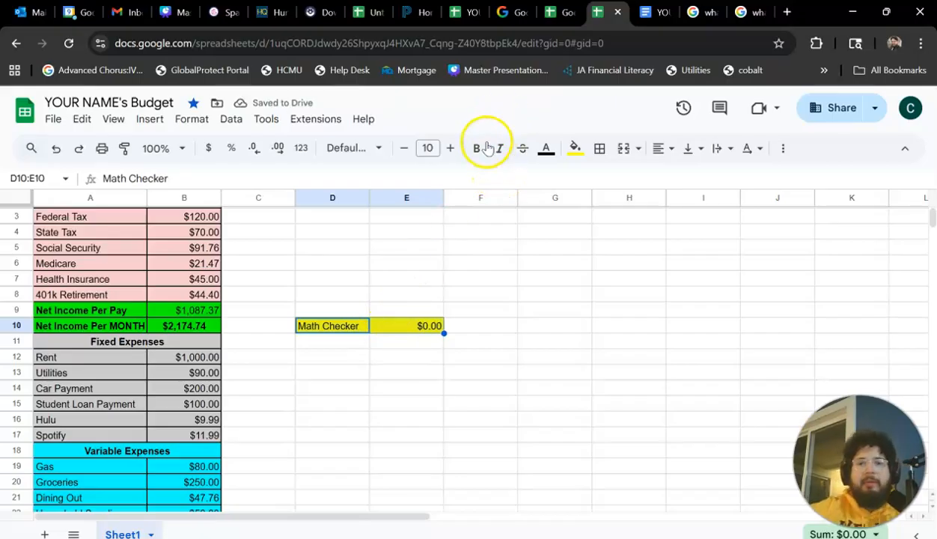
click(314, 389)
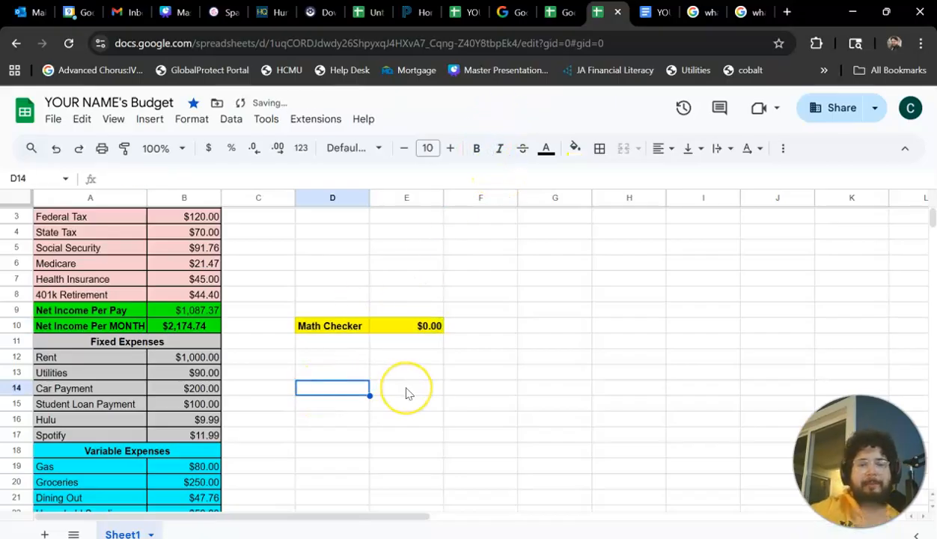
Delete the "Zero Budget - Every Single $$$ is accounted for" note from cell F1.
scroll(406, 391, up, 1)
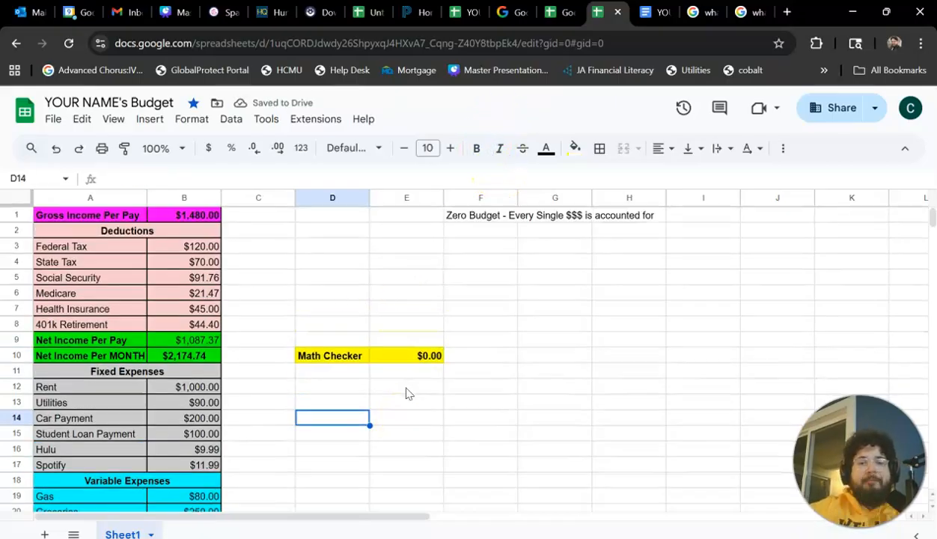
click(499, 217)
key(Delete)
Merge cells D1 through F1 into a single cell.
click(348, 215)
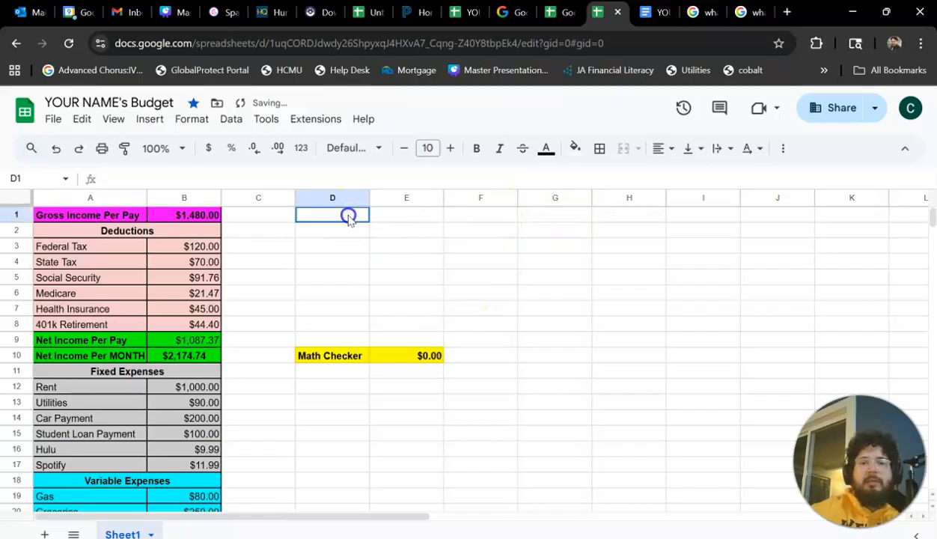
shift+click(460, 215)
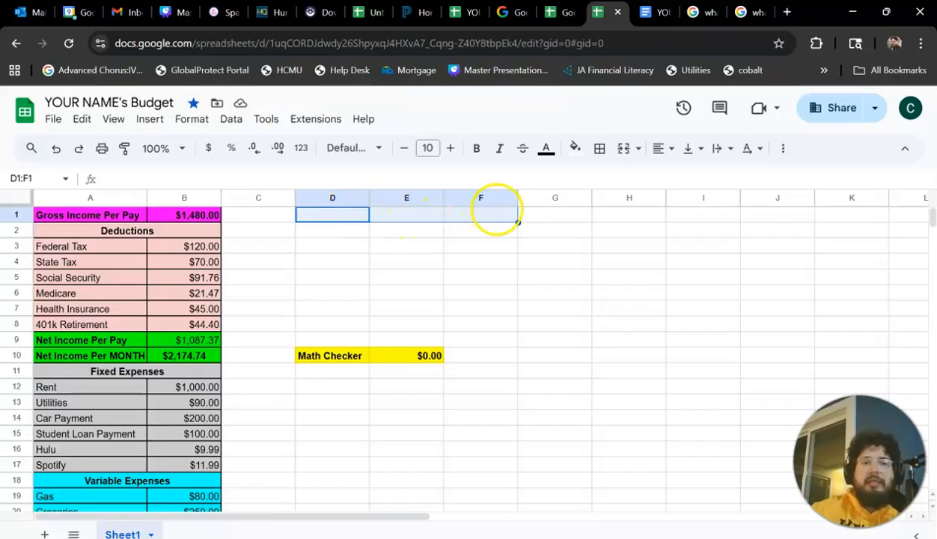
click(624, 149)
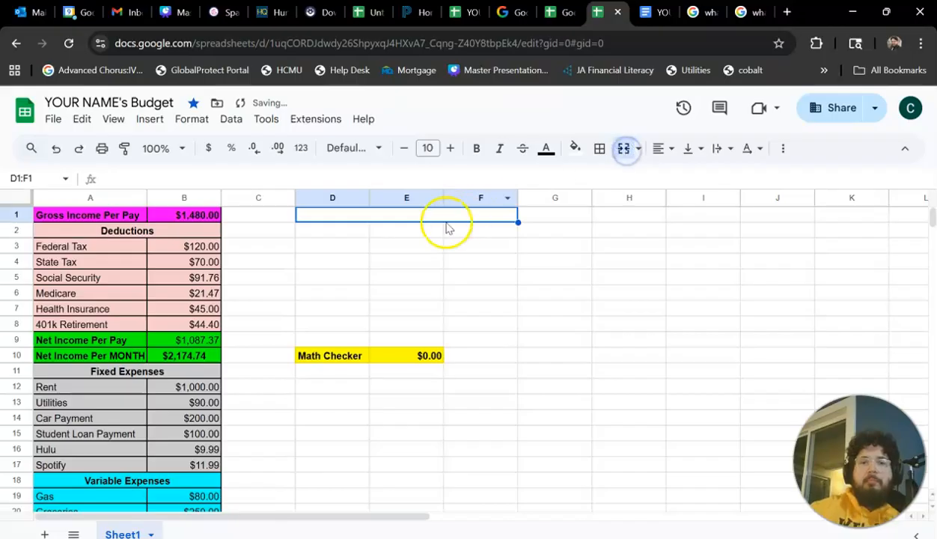
Enter the title "FINANCIAL PLANNING" in the merged cell D1:F1 and center it horizontally.
text(FINA)
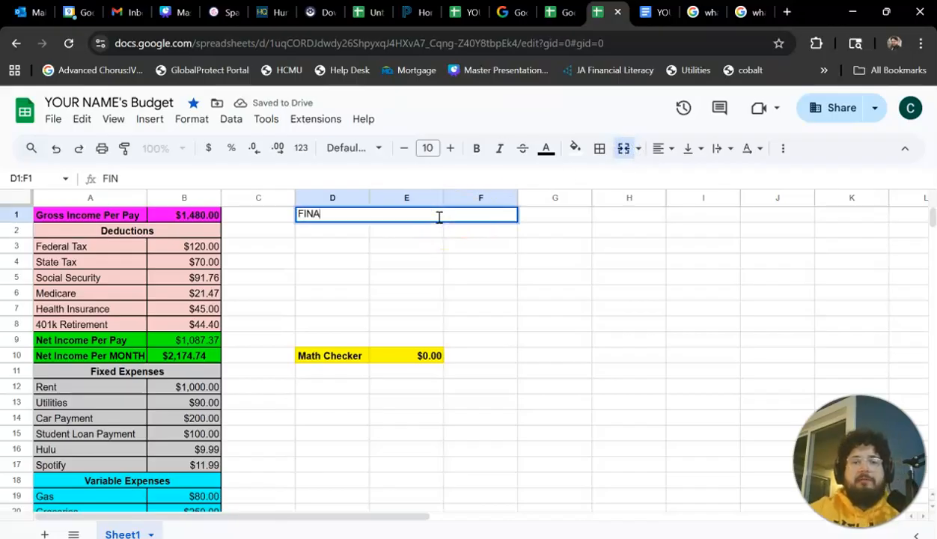
text(NCIAL PLANNING)
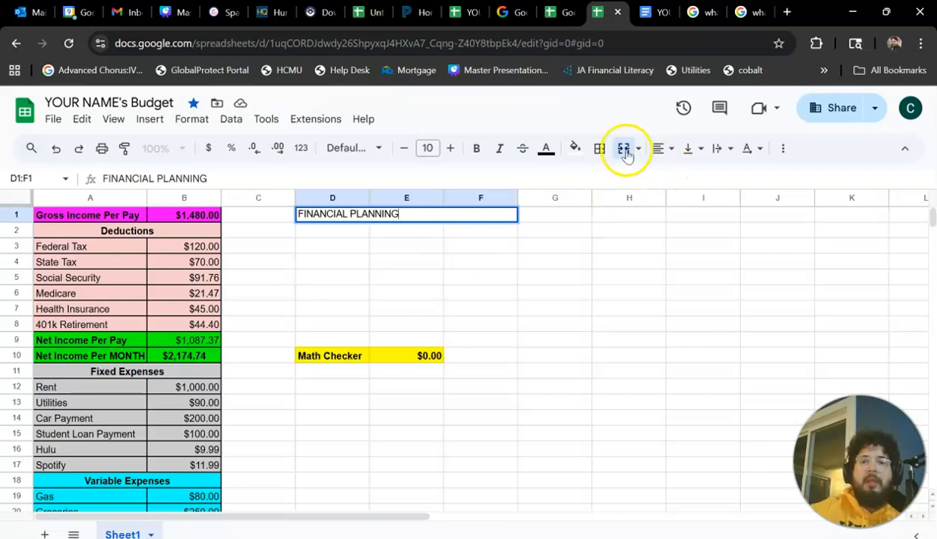
click(659, 148)
click(688, 178)
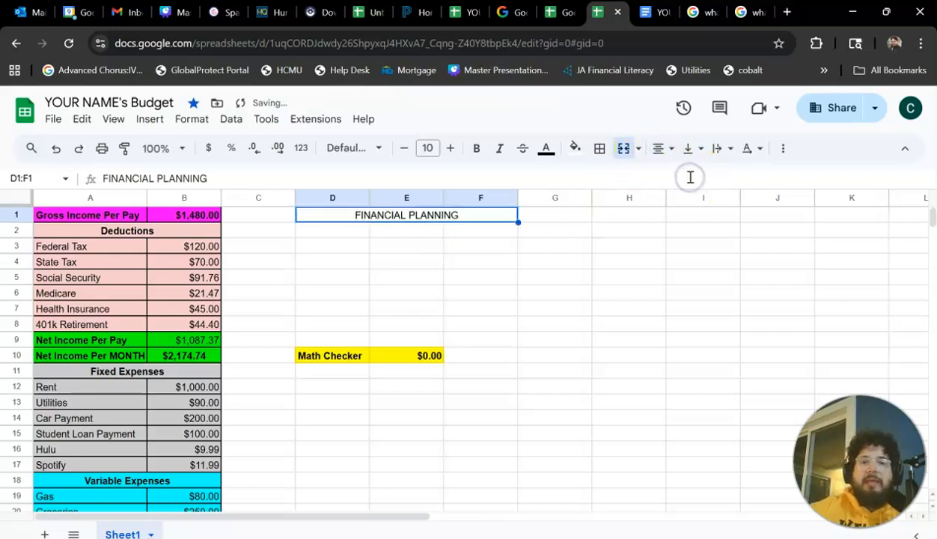
click(501, 281)
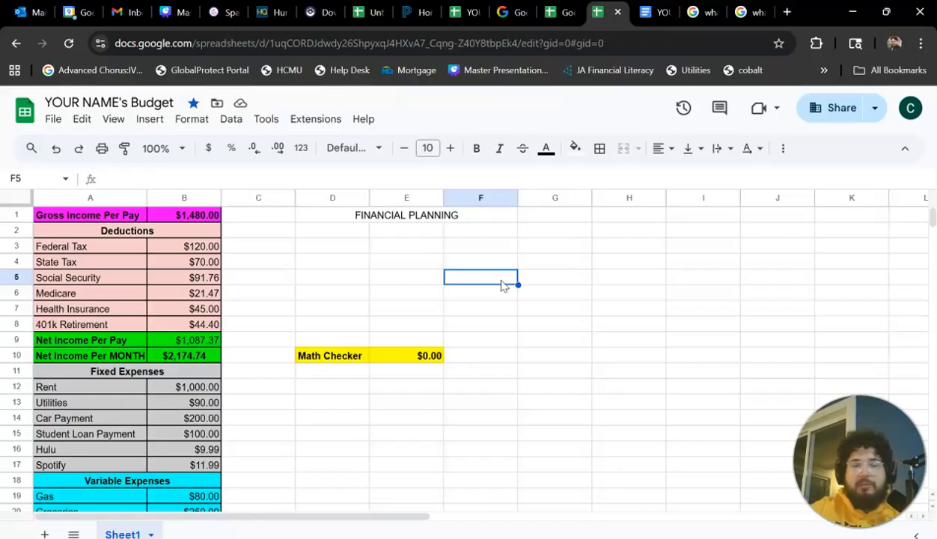
Enter the column headings "Needs", "Wants" and "Dreaming" in cells D2, E2 and F2.
click(346, 230)
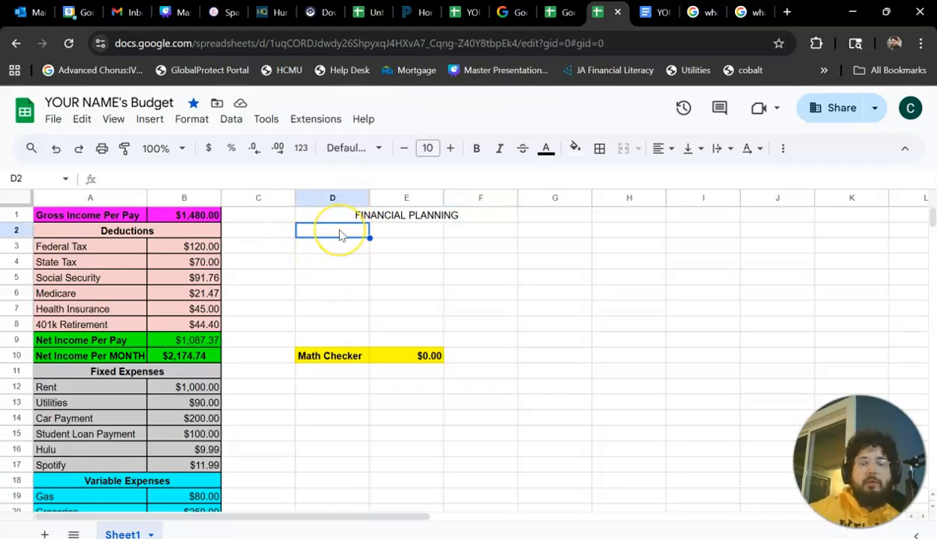
text(Needs)
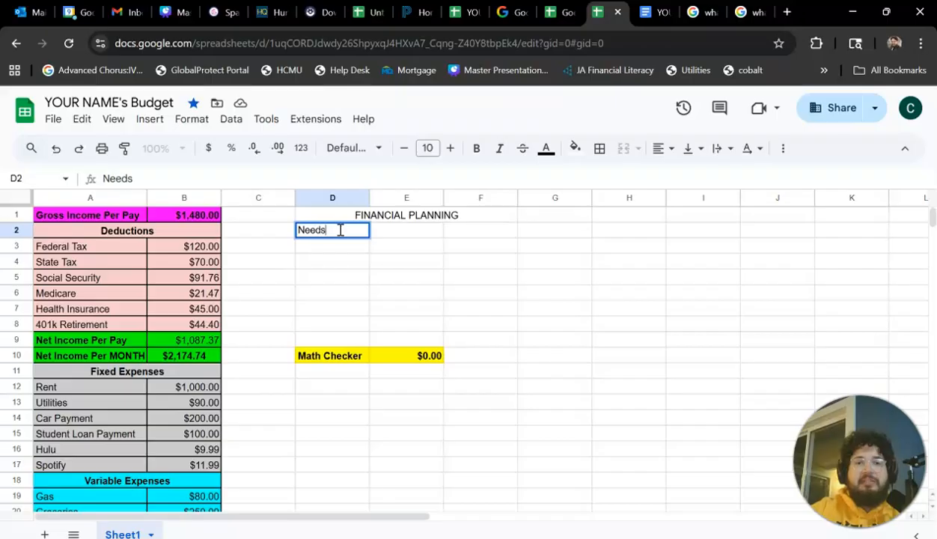
click(410, 231)
text(Wan)
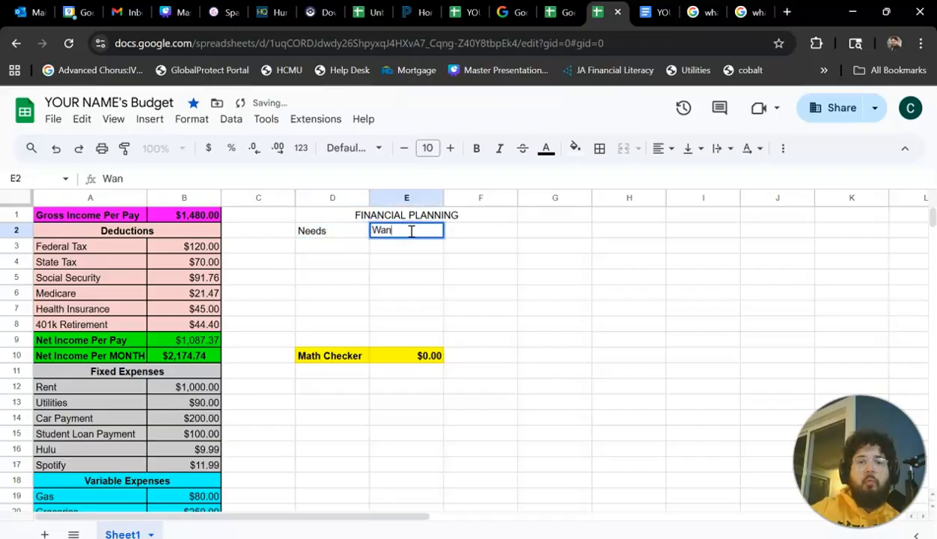
text(td)
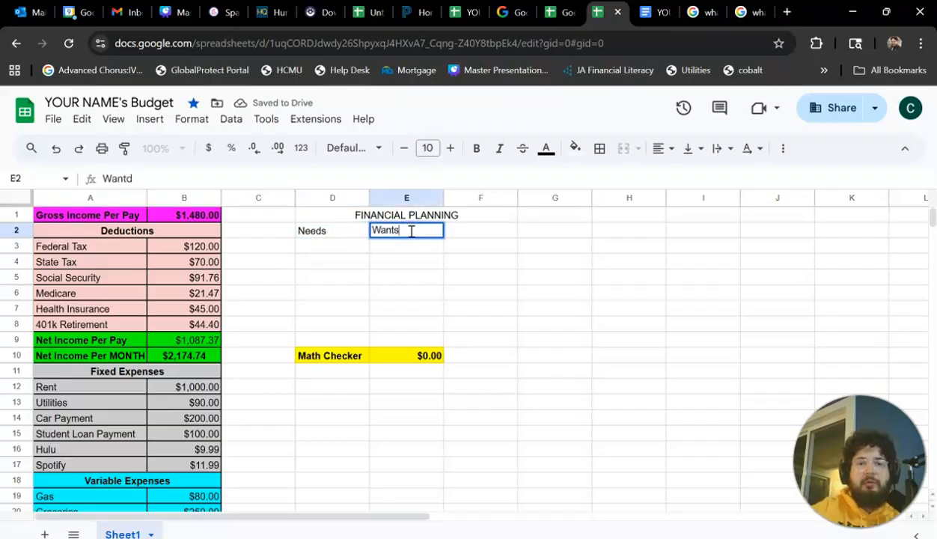
key(Tab)
text(Dreaming)
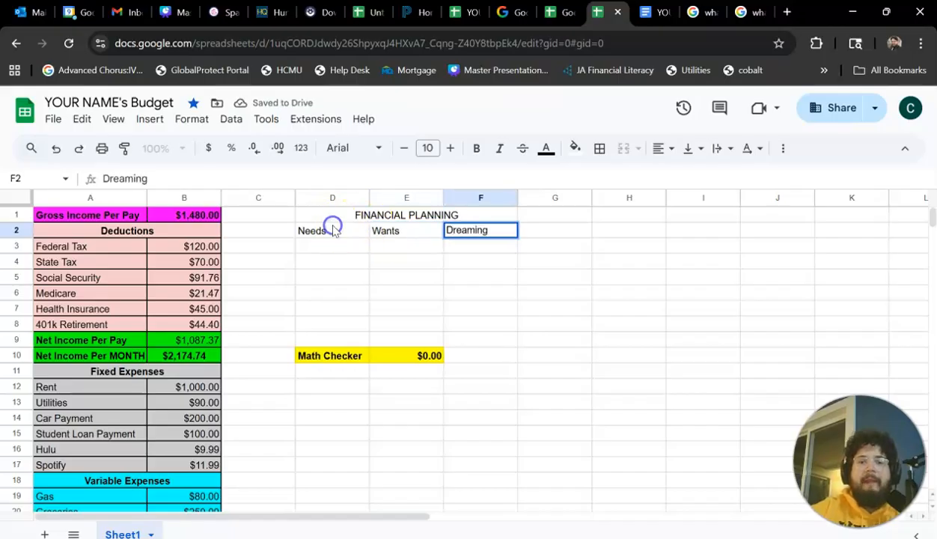
Fill the Needs heading with yellow, the Wants heading with magenta and the Dreaming heading with green.
click(333, 228)
click(574, 147)
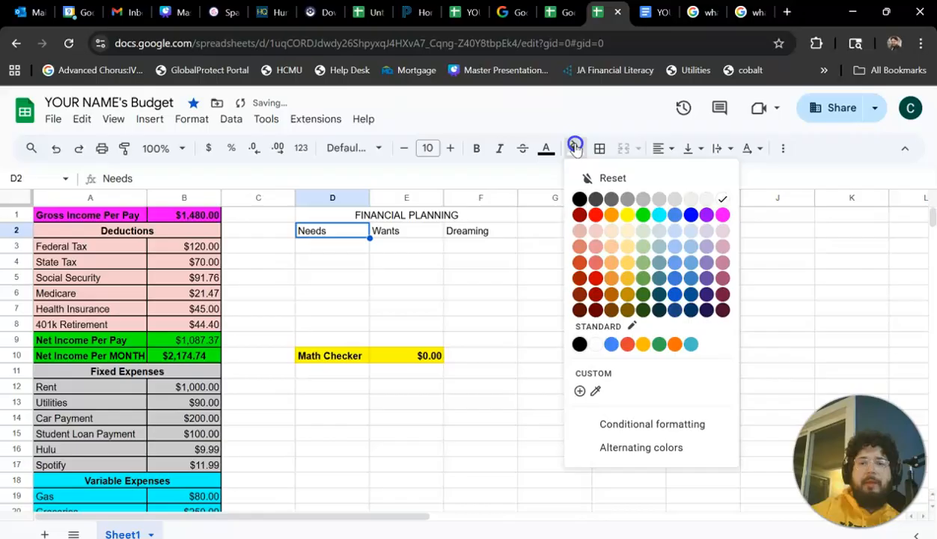
click(627, 215)
click(434, 229)
click(574, 147)
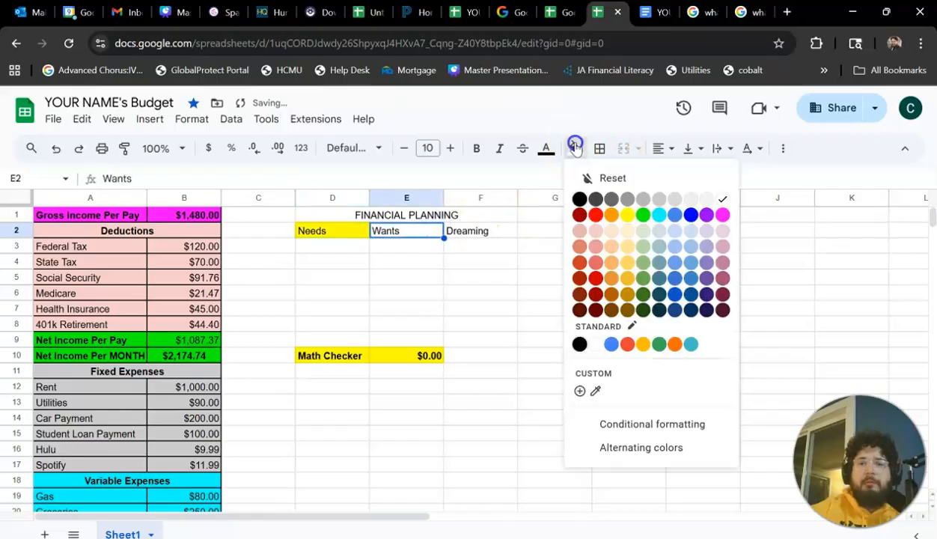
click(722, 214)
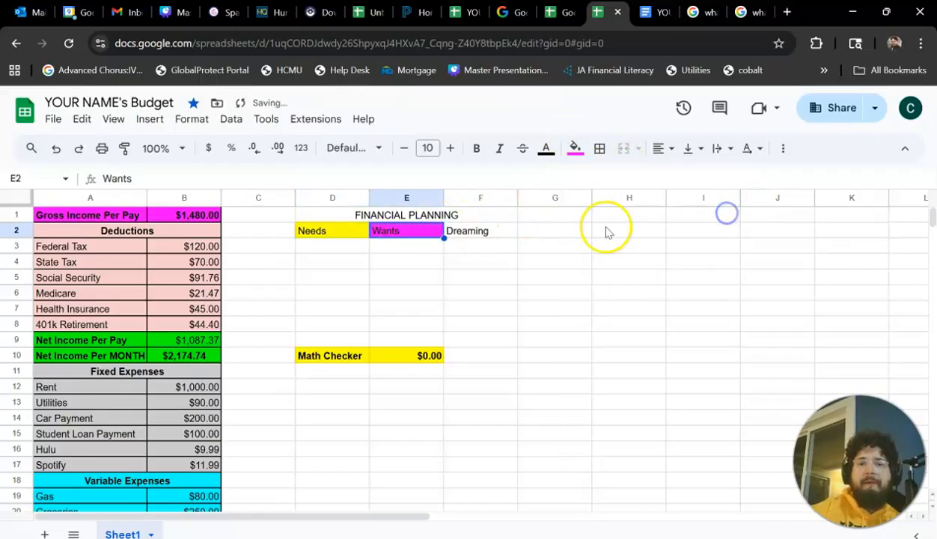
click(478, 230)
click(575, 147)
click(644, 215)
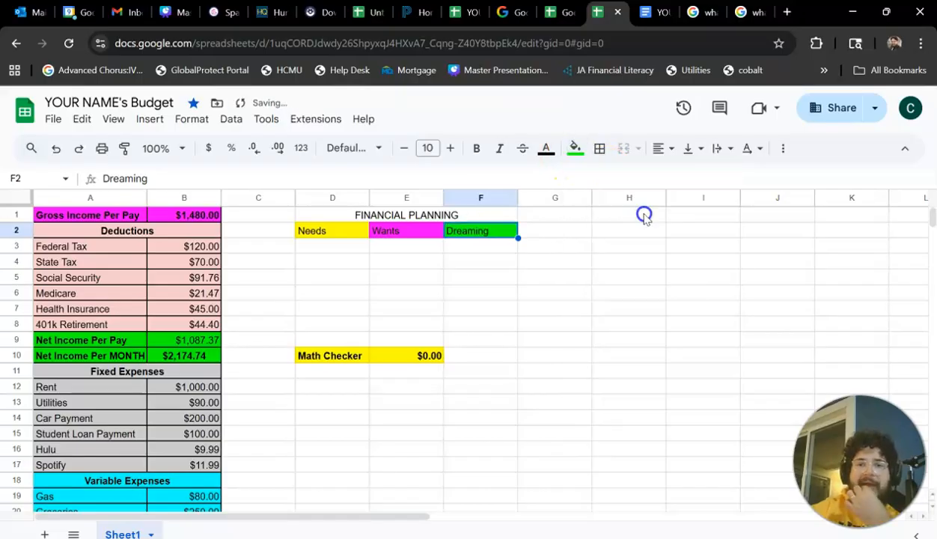
Apply all borders to the Financial Planning range D1:F9.
drag(328, 214, 476, 339)
click(601, 148)
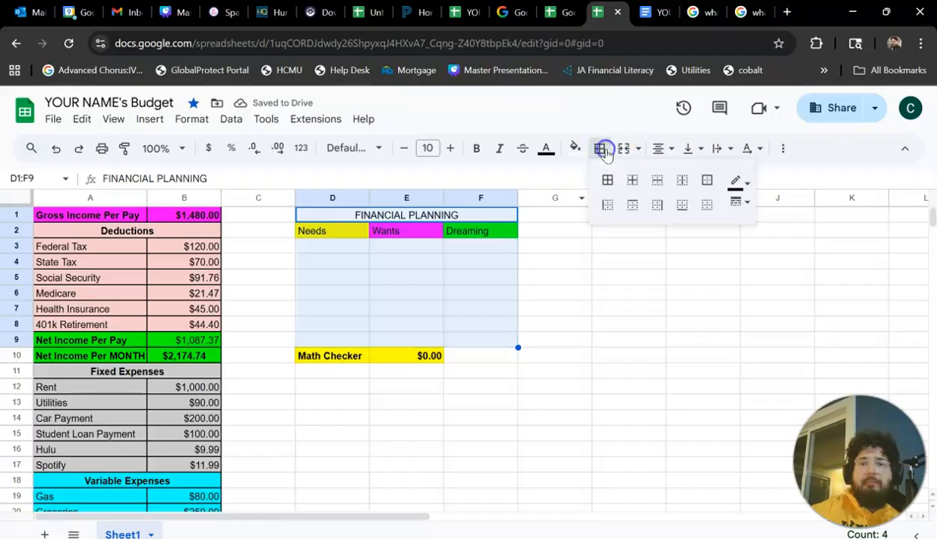
click(607, 180)
click(374, 261)
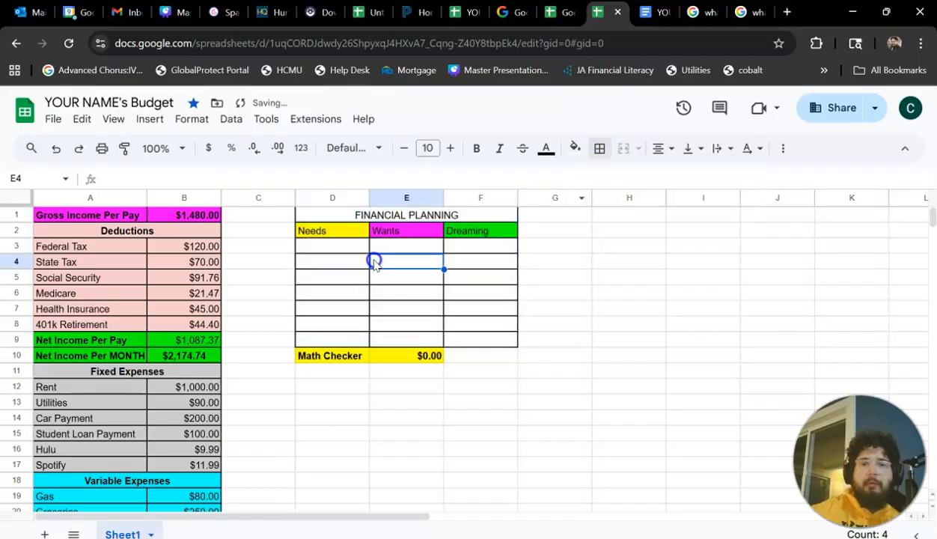
Make the Financial Planning title and its three column headings in D1:F2 bold.
drag(349, 214, 453, 234)
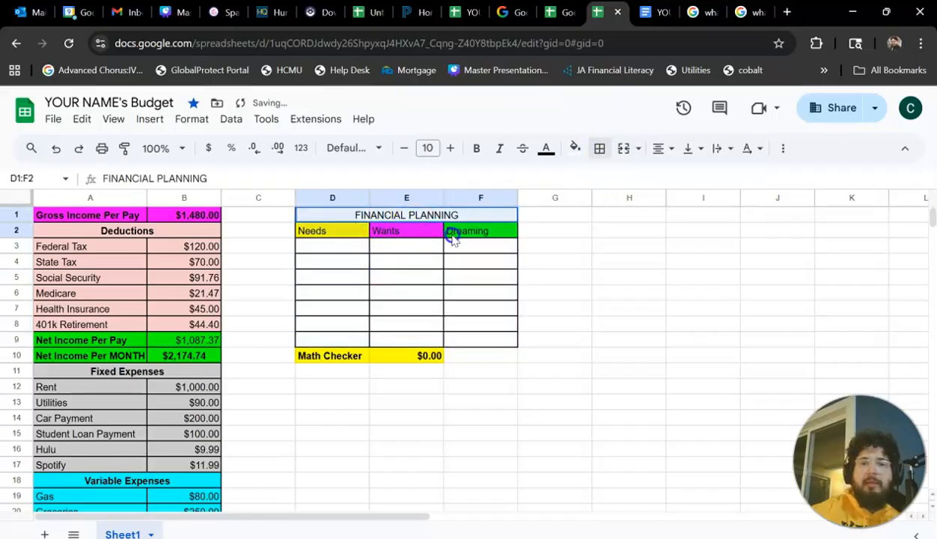
click(476, 147)
click(300, 278)
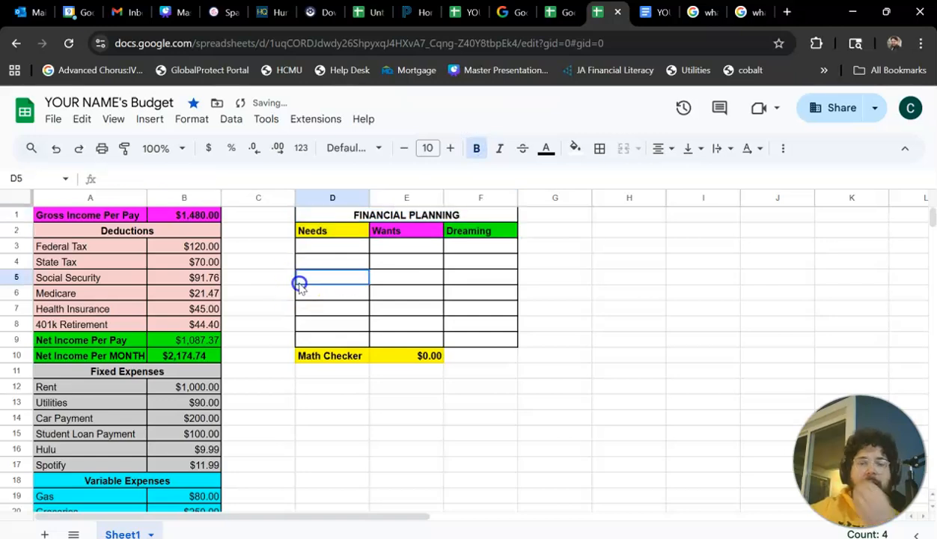
click(348, 248)
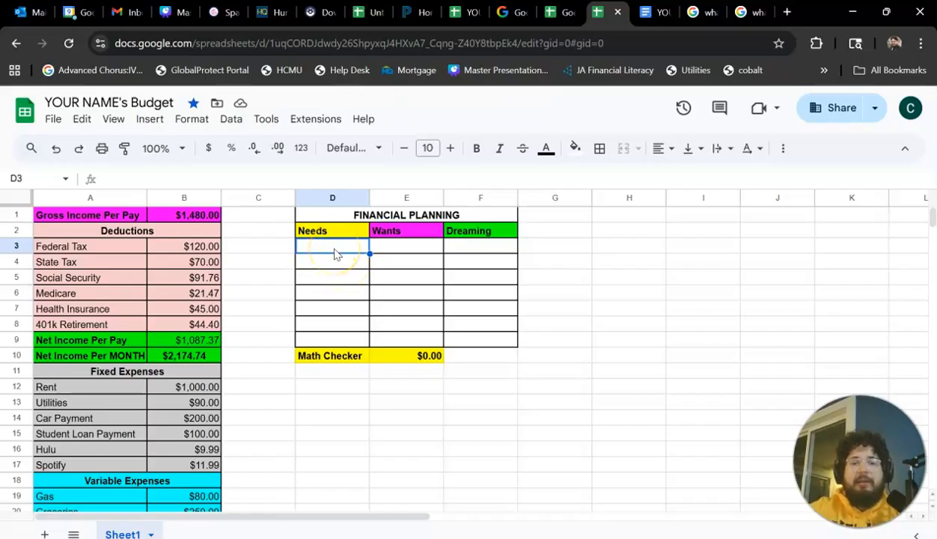
text(A gf)
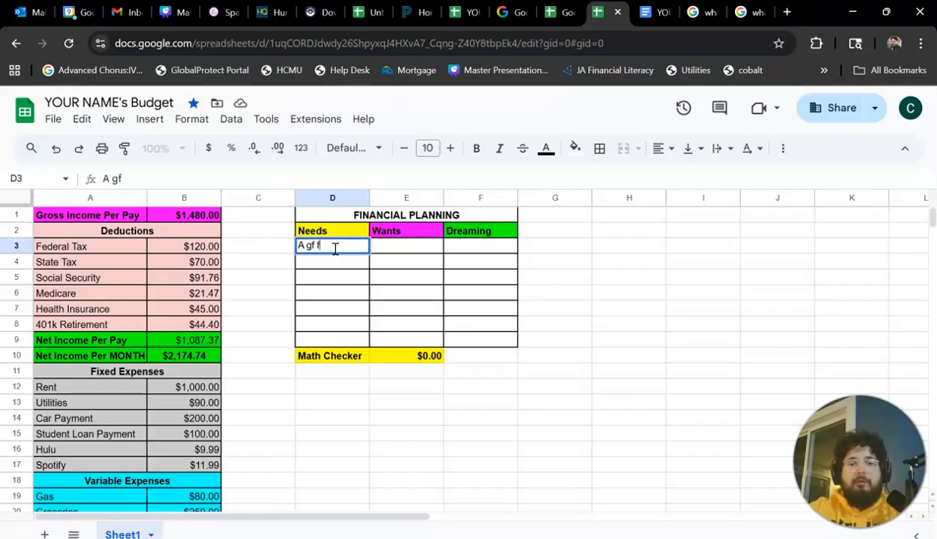
key(BackSpace)
key(BackSpace)
key(BackSpace)
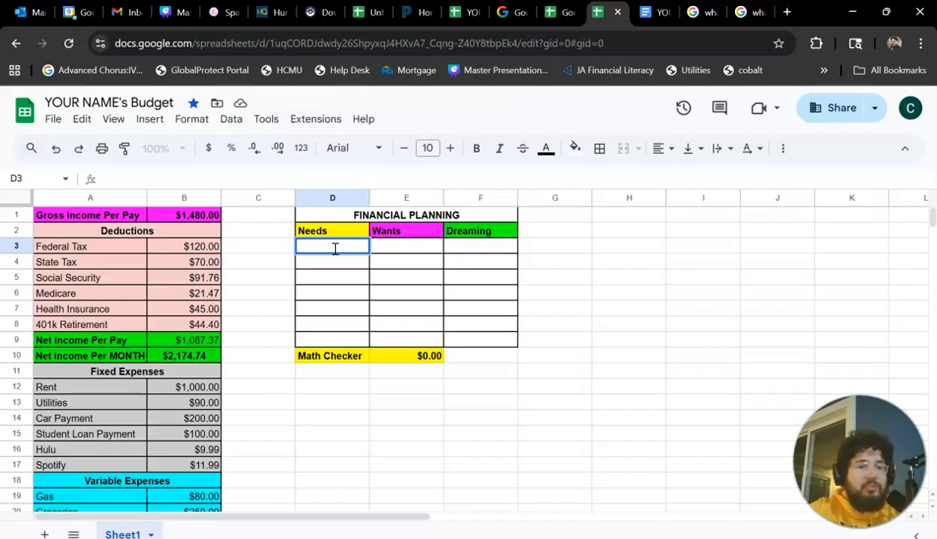
text(N)
key(BackSpace)
key(BackSpace)
Enter "Used Car", with both words capitalized, as the first item under Needs in D3.
text(used car)
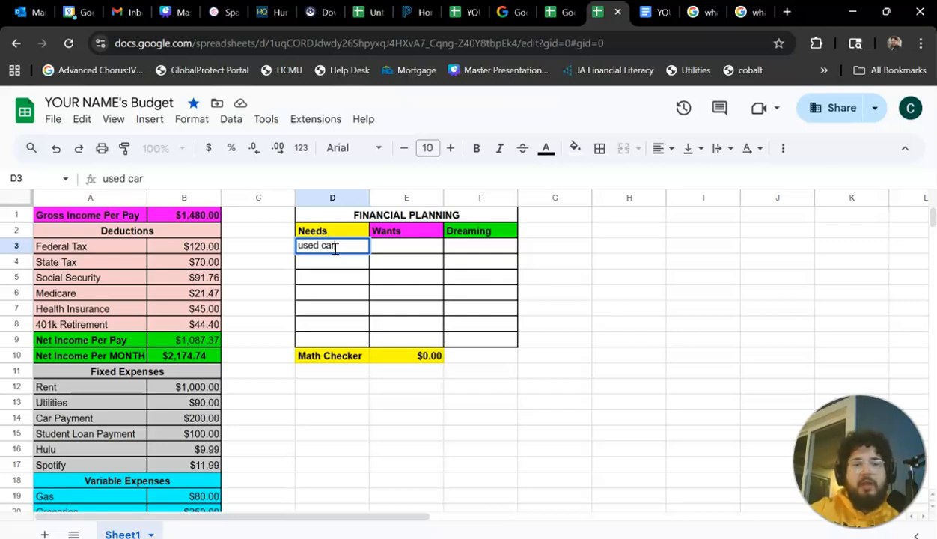
click(303, 245)
key(BackSpace)
text(U)
click(325, 246)
key(BackSpace)
text(C)
click(344, 268)
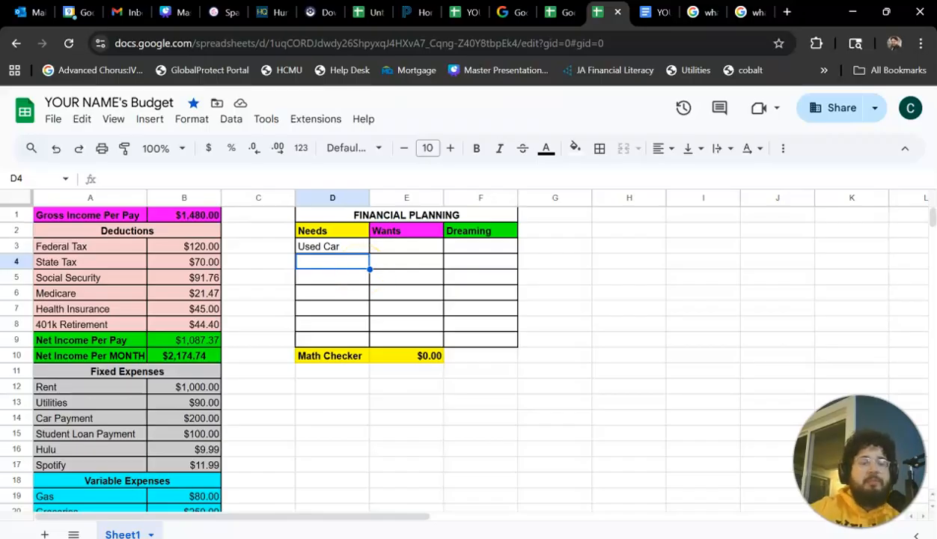
Enter "Textbooks" as the second Needs item in D4.
text(Textbookd)
key(Return)
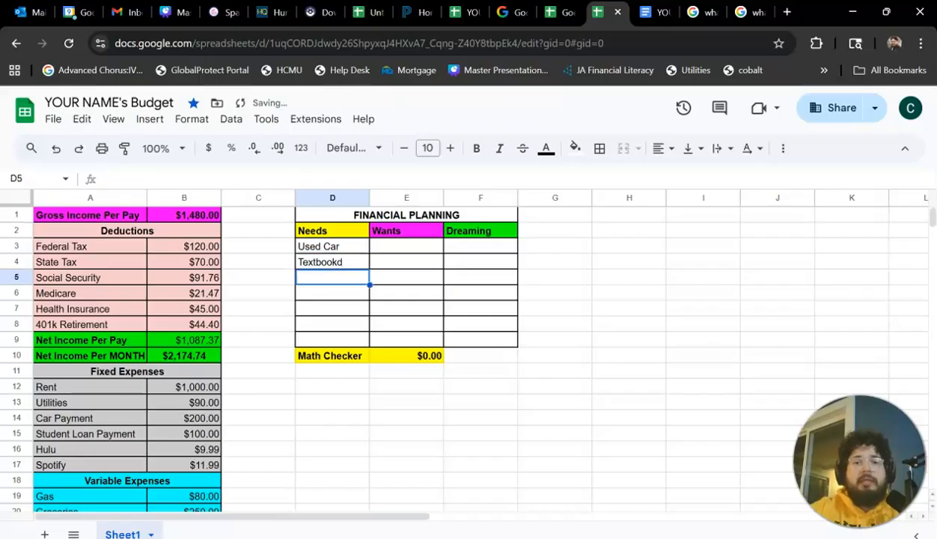
double_click(360, 263)
key(BackSpace)
text(s)
key(Return)
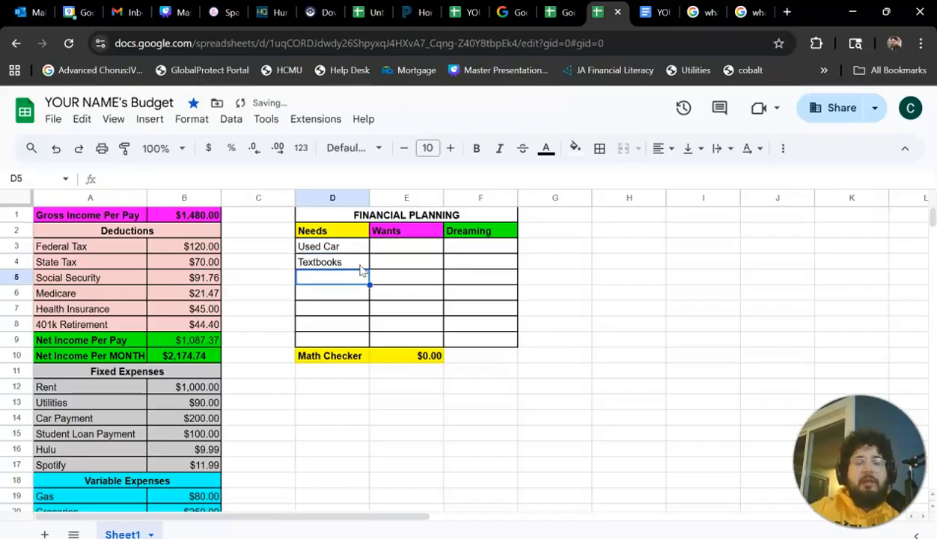
Add "Save for college" in D5 and "Pay my marching band fees" in D6 to the Needs list.
text(Save fro)
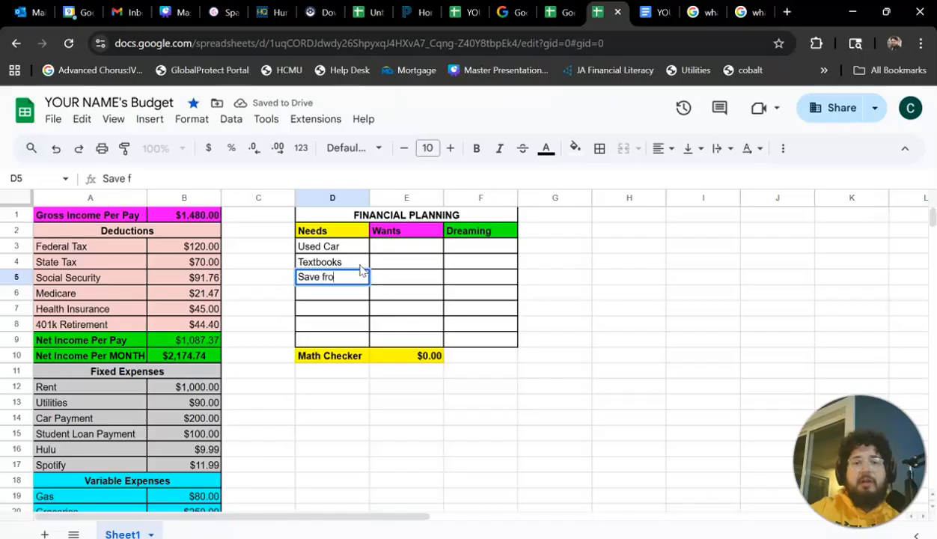
key(BackSpace)
key(BackSpace)
text(or college)
key(Return)
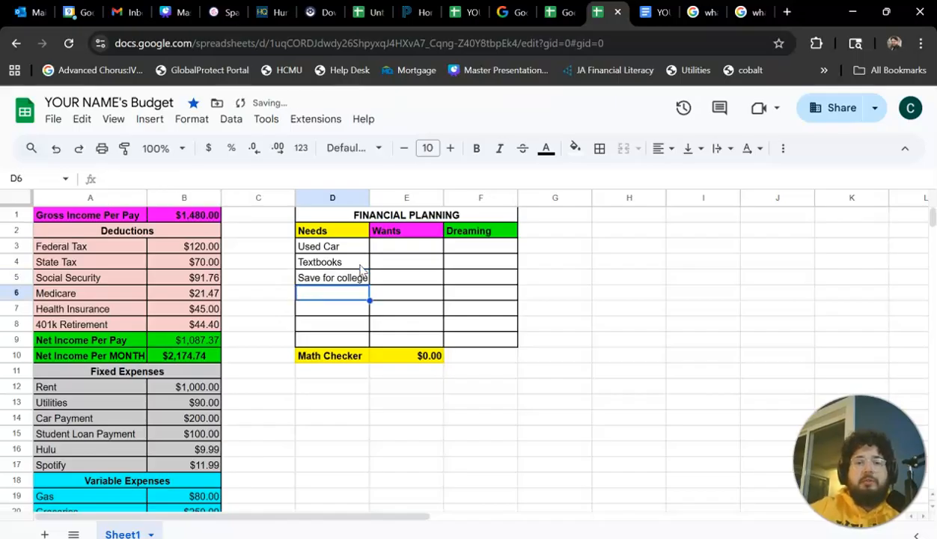
text(Pay my marching )
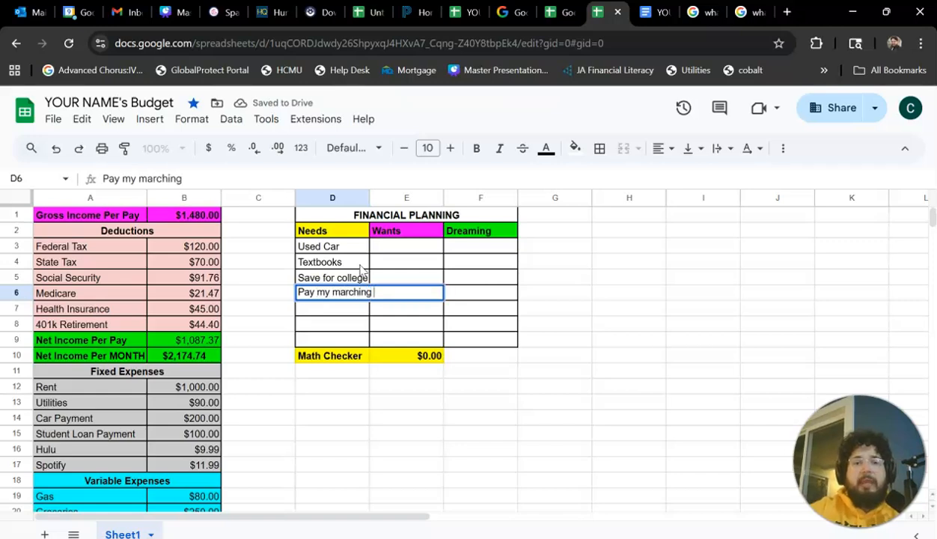
text(band fees)
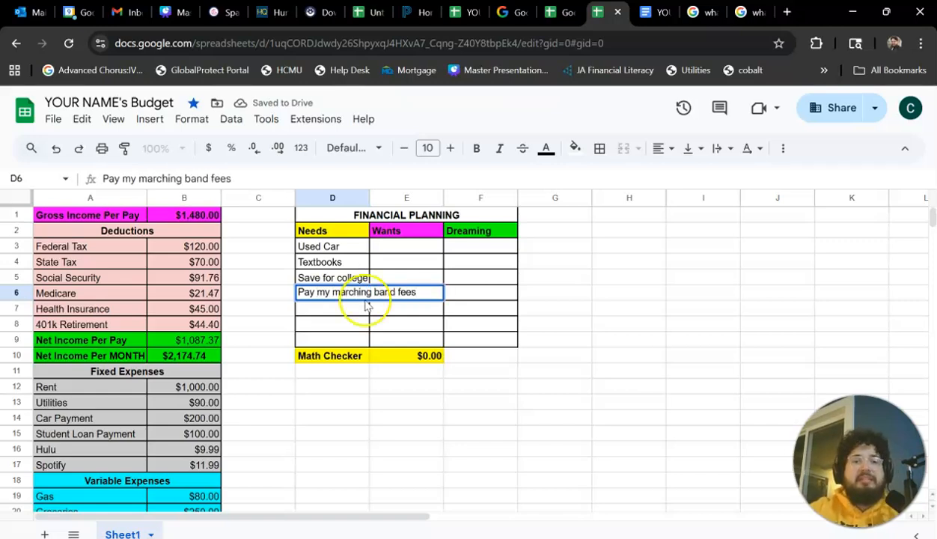
key(Return)
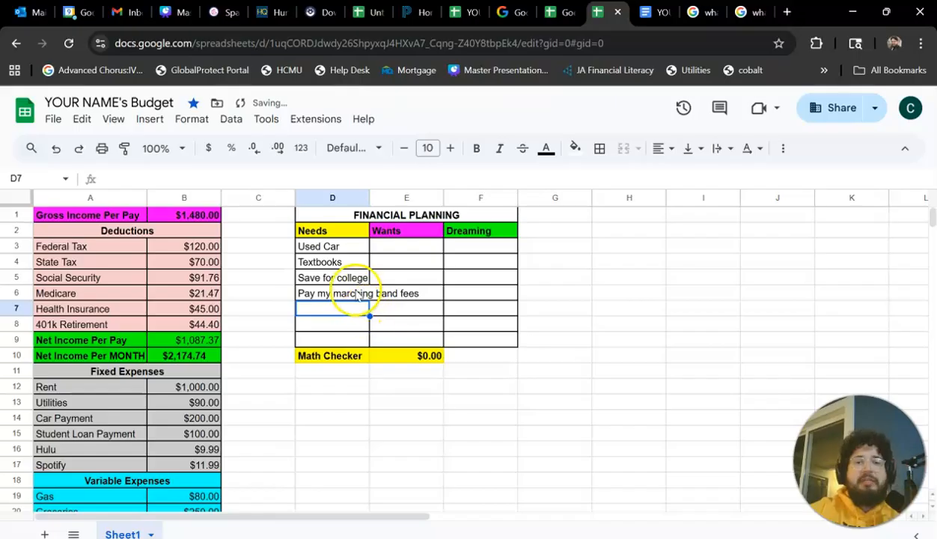
Enter "A gaming PC" as the first item under Wants in E3.
click(418, 247)
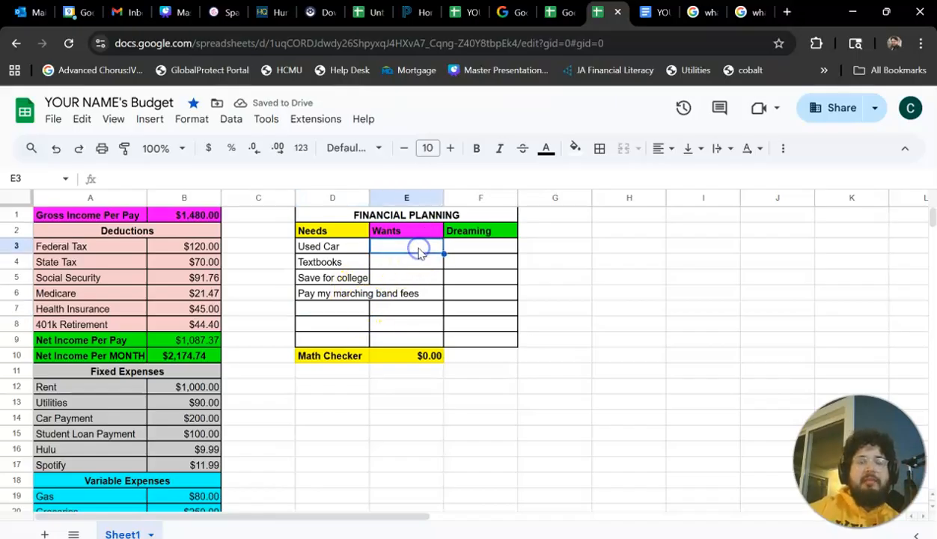
click(329, 232)
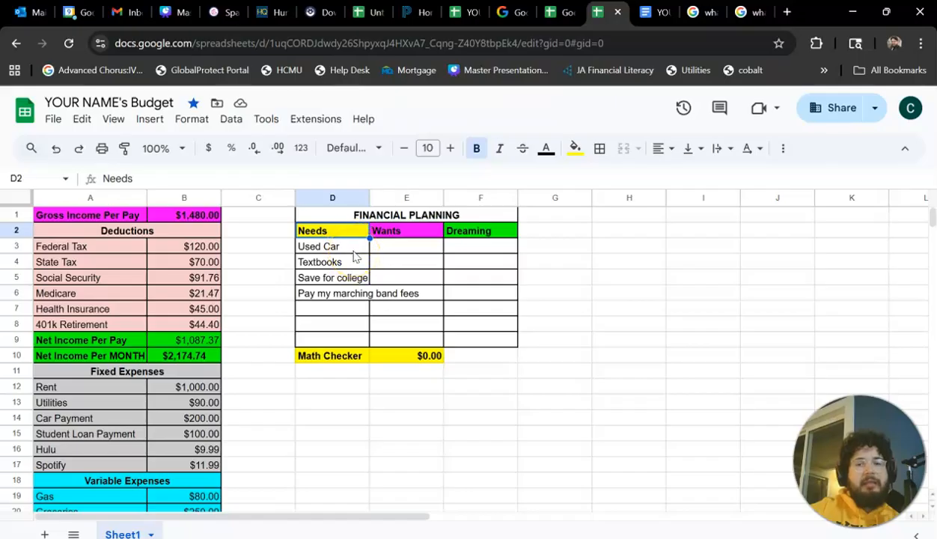
click(335, 246)
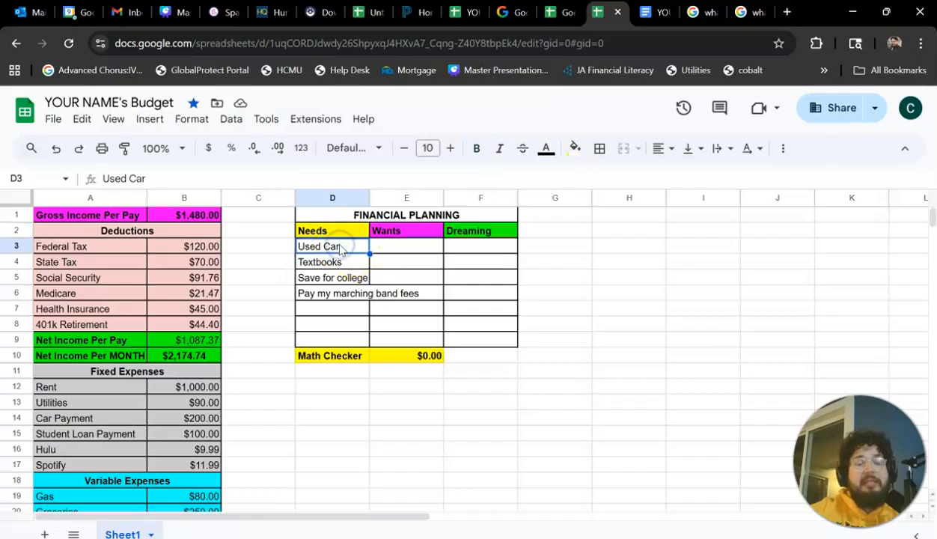
double_click(425, 249)
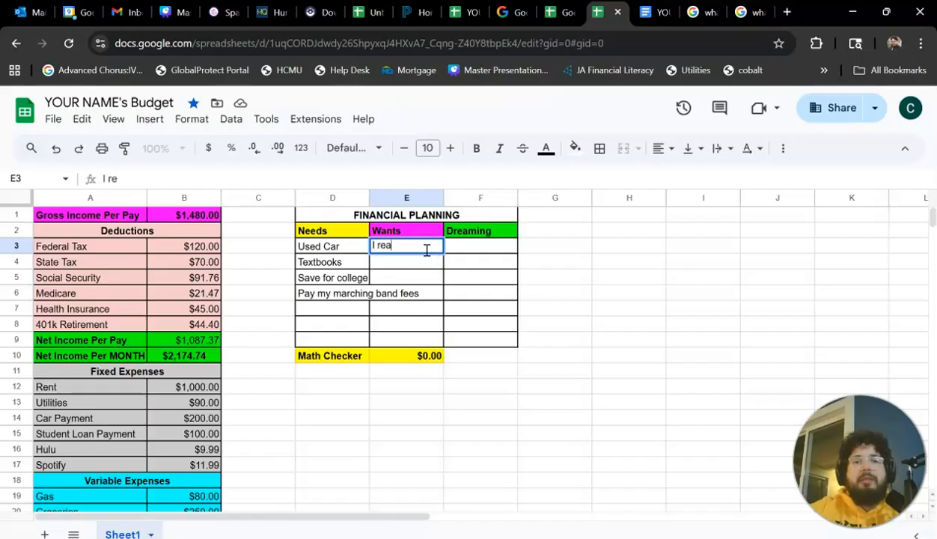
text(A gaming PC)
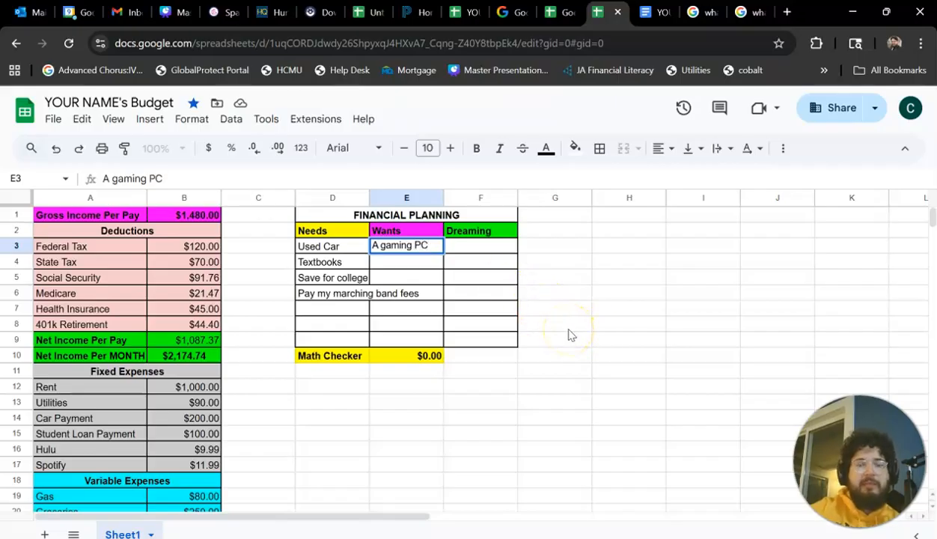
key(Return)
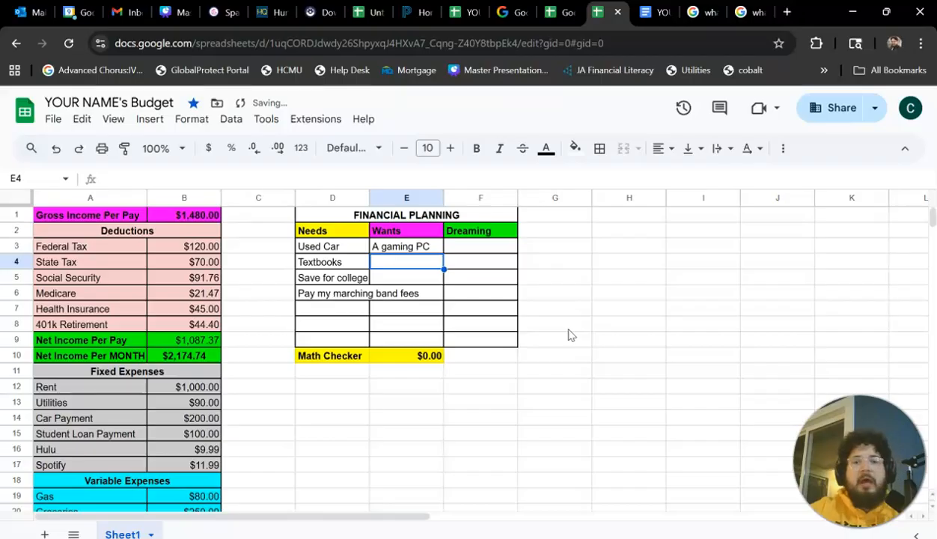
Enter "New pair of jordan 3000's" as the second Wants item in E4.
text(I)
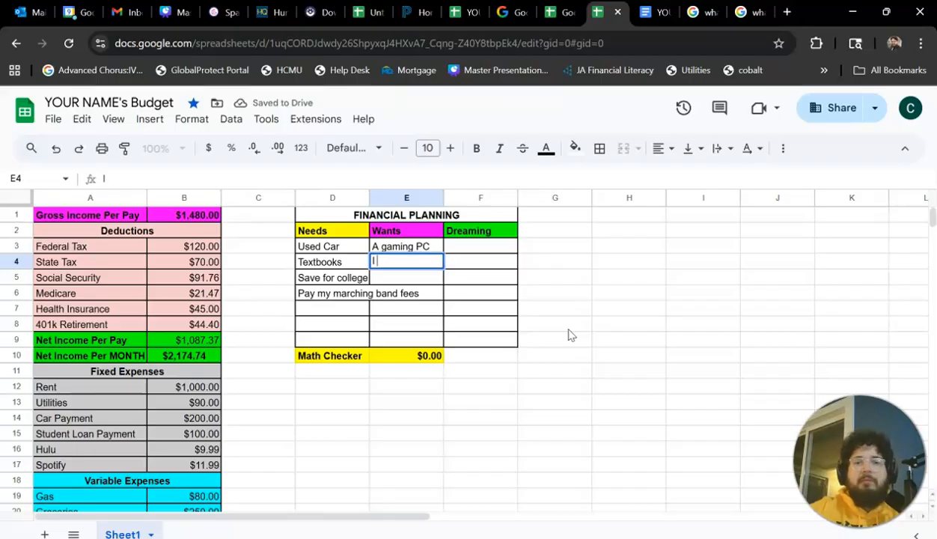
text(New pe)
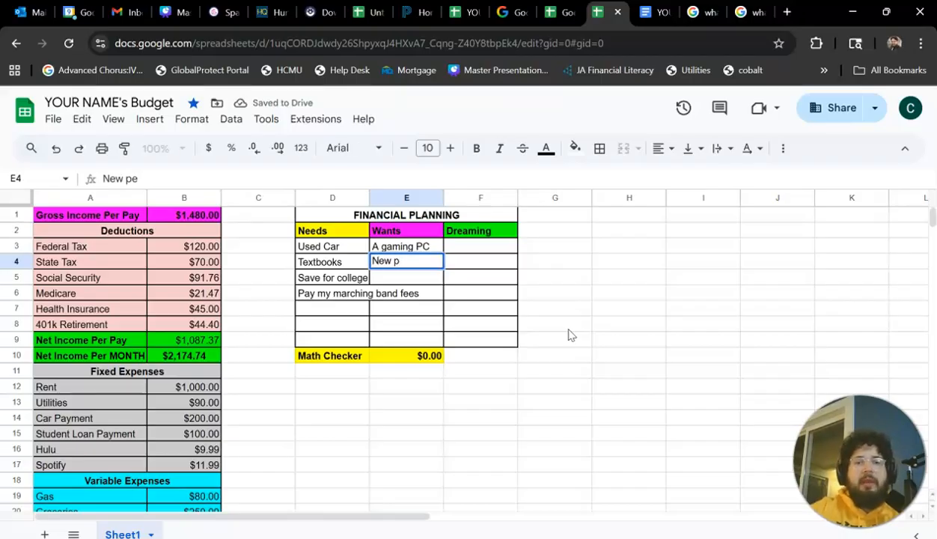
key(BackSpace)
text(air of)
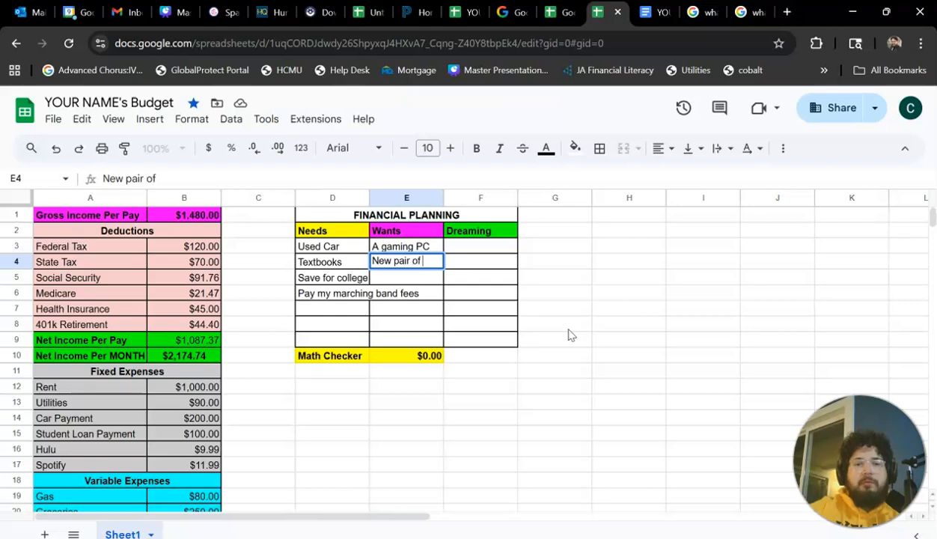
text( jordan 3000)
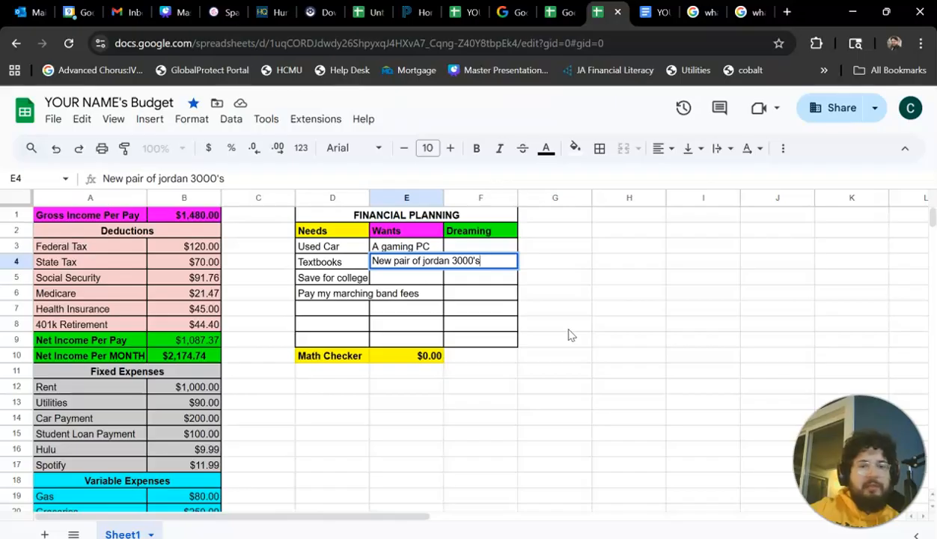
text('s)
key(Return)
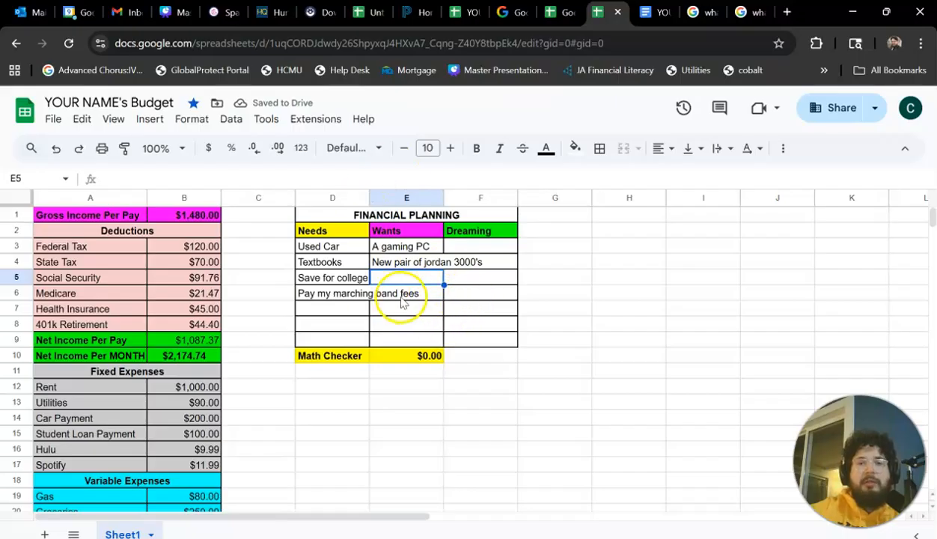
Widen columns D and E so the longest Needs and Wants entries fit within their cells.
click(329, 296)
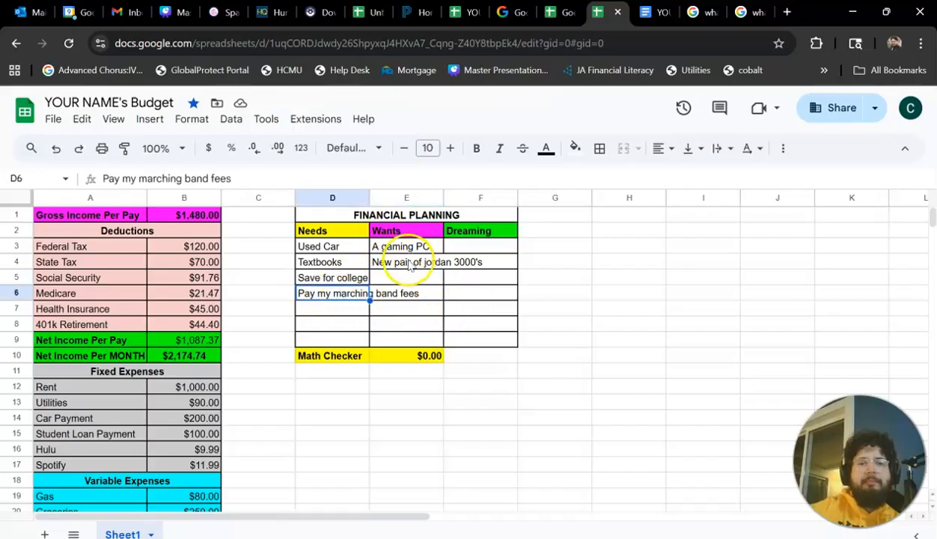
drag(370, 198, 425, 197)
drag(498, 197, 540, 197)
click(449, 293)
Enter "Japan" in F3 and "Invest" in F4 as the Dreaming items.
click(587, 252)
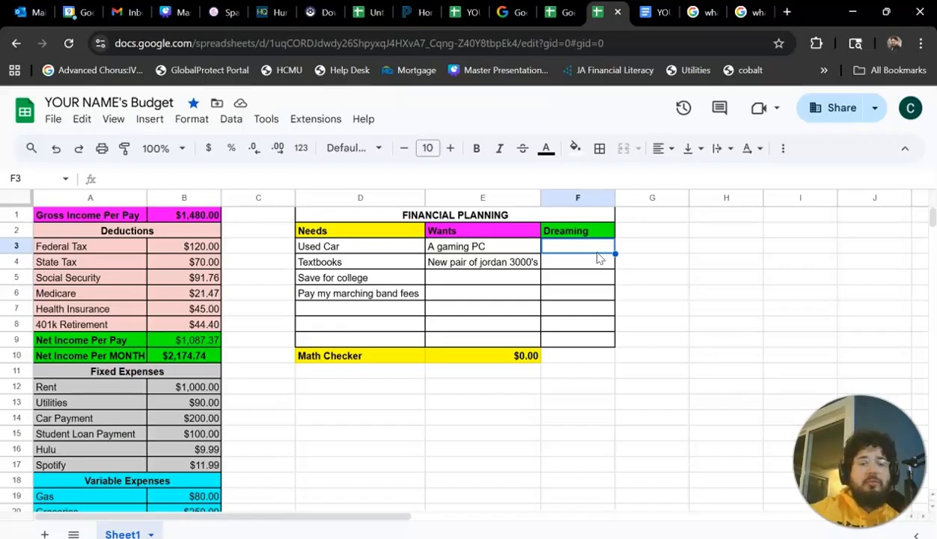
text(Japan)
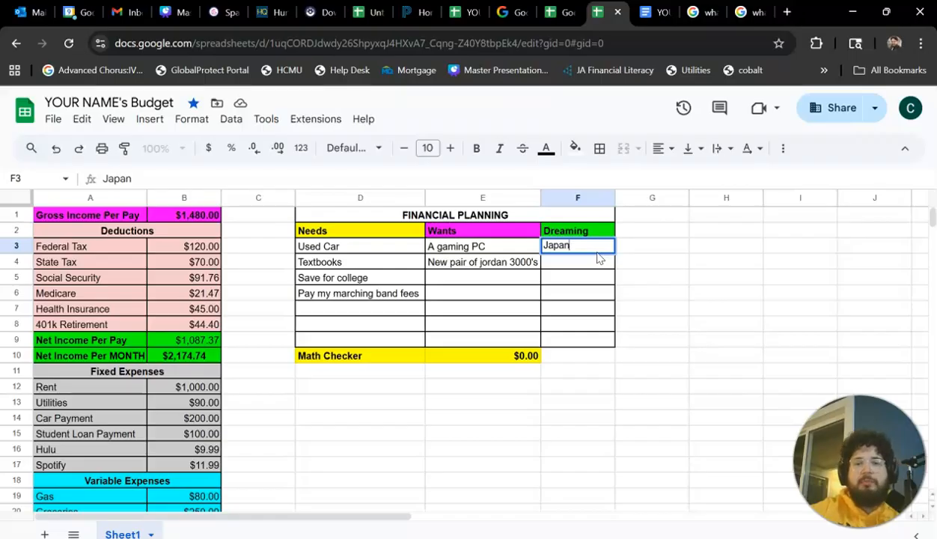
key(Return)
text(I w)
key(BackSpace)
key(BackSpace)
key(BackSpace)
text(inv)
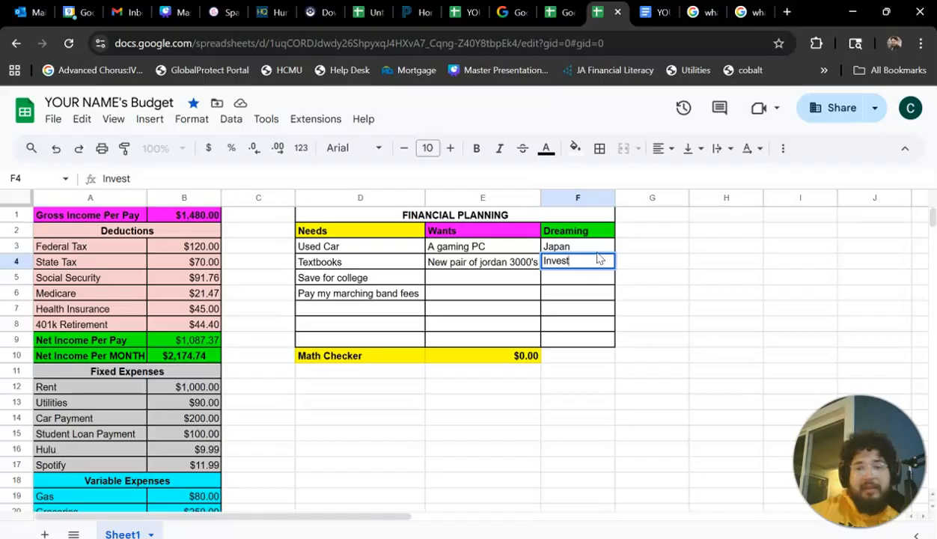
click(574, 260)
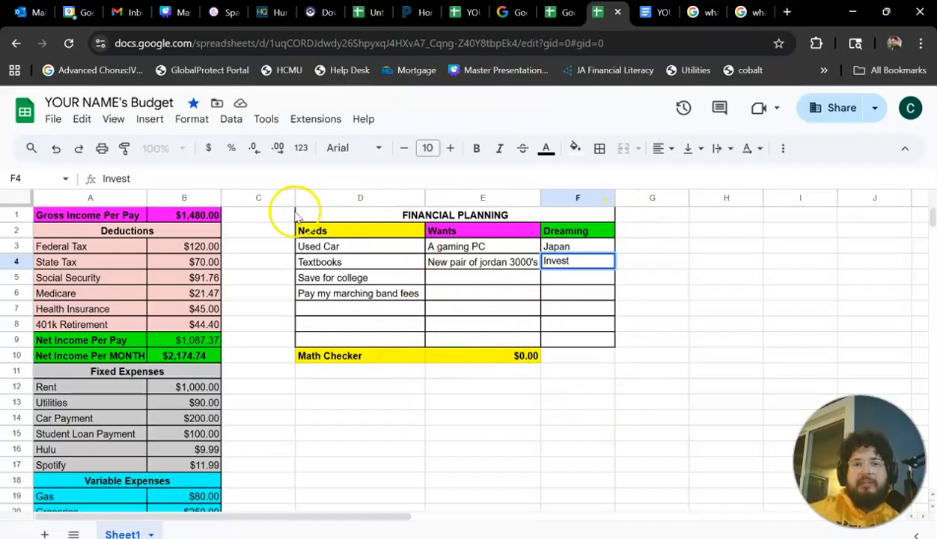
Download the budget spreadsheet as a Microsoft Excel (.xlsx) file.
click(53, 120)
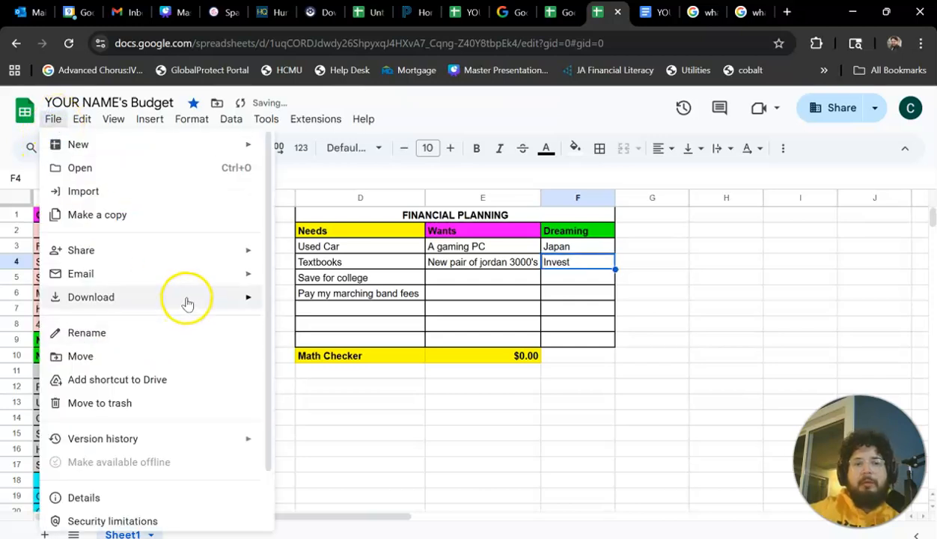
mouse_move(186, 299)
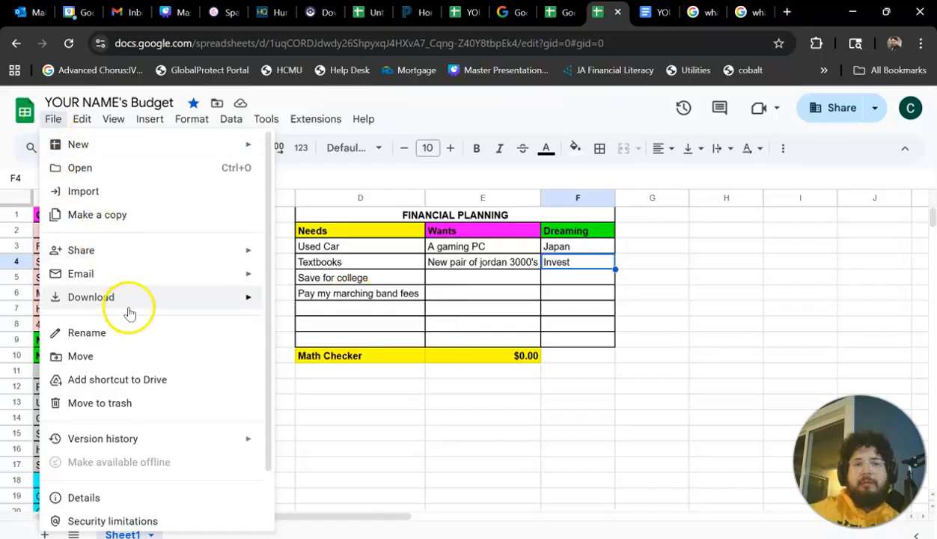
click(309, 307)
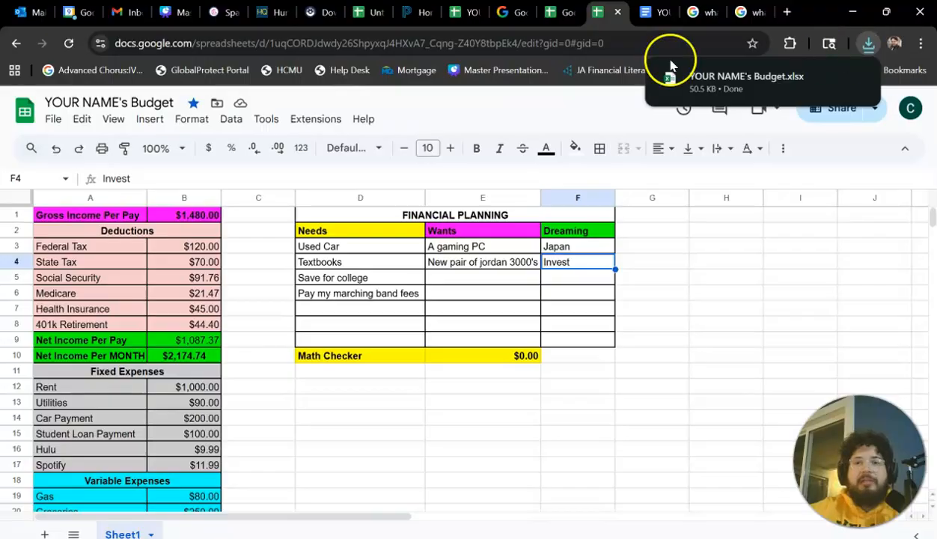
Switch to Schoology and open the Theme 1: Careers and Budgeting folder of the Personal Financial Responsibility course.
click(414, 21)
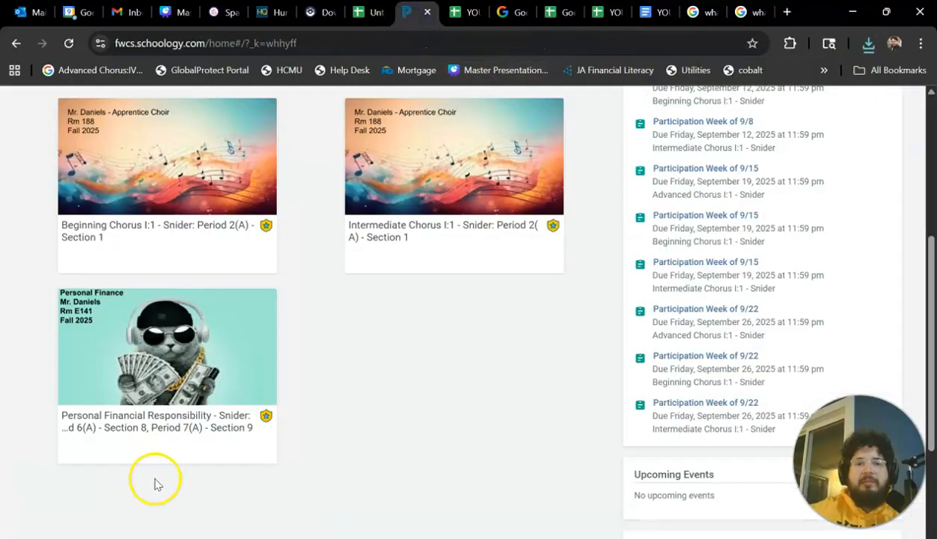
click(118, 357)
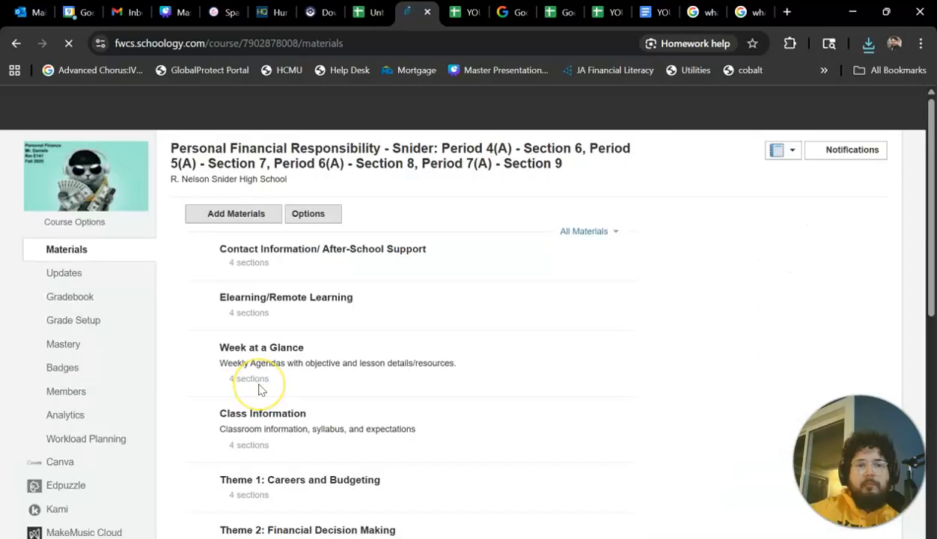
scroll(260, 389, down, 4)
click(302, 187)
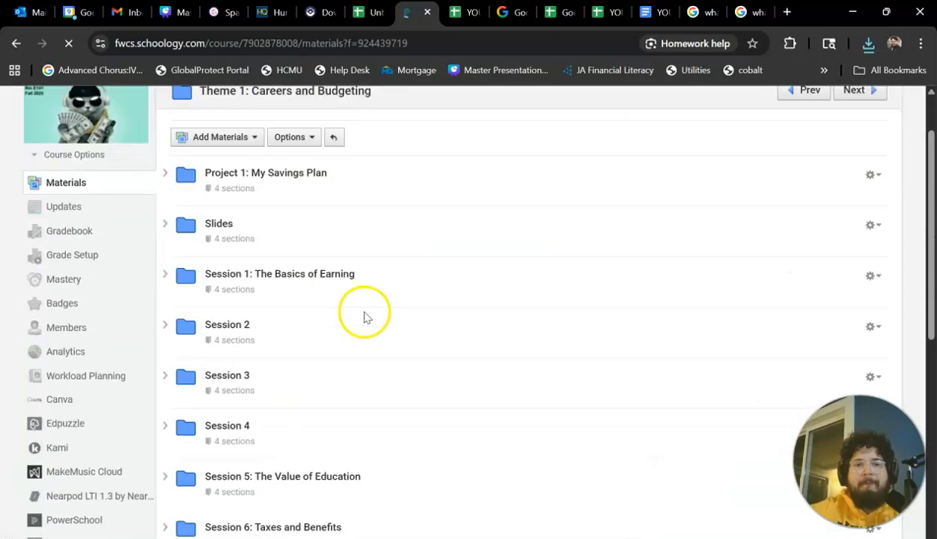
Look through the Theme 1 folder's materials and view the browser's recent download history.
scroll(314, 329, down, 3)
scroll(239, 377, down, 1)
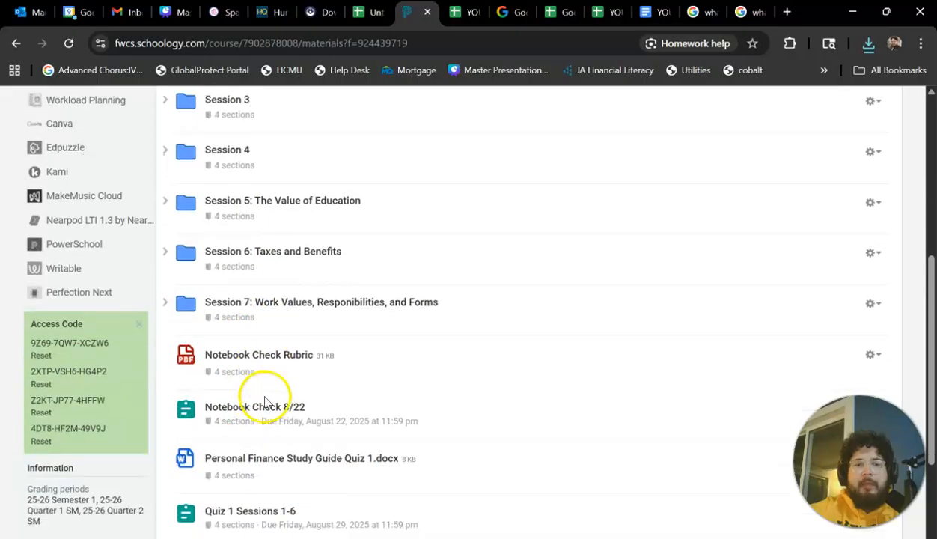
scroll(303, 348, down, 2)
scroll(303, 346, up, 3)
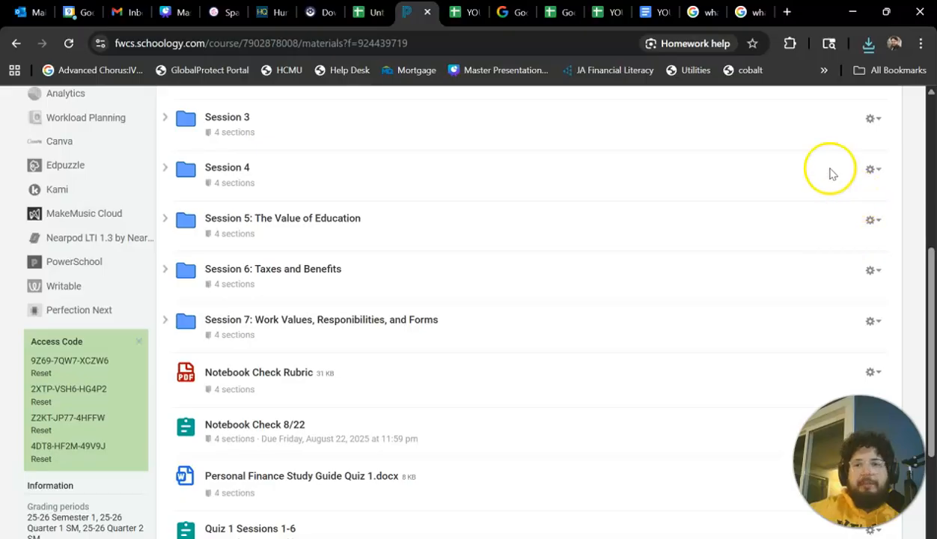
click(867, 44)
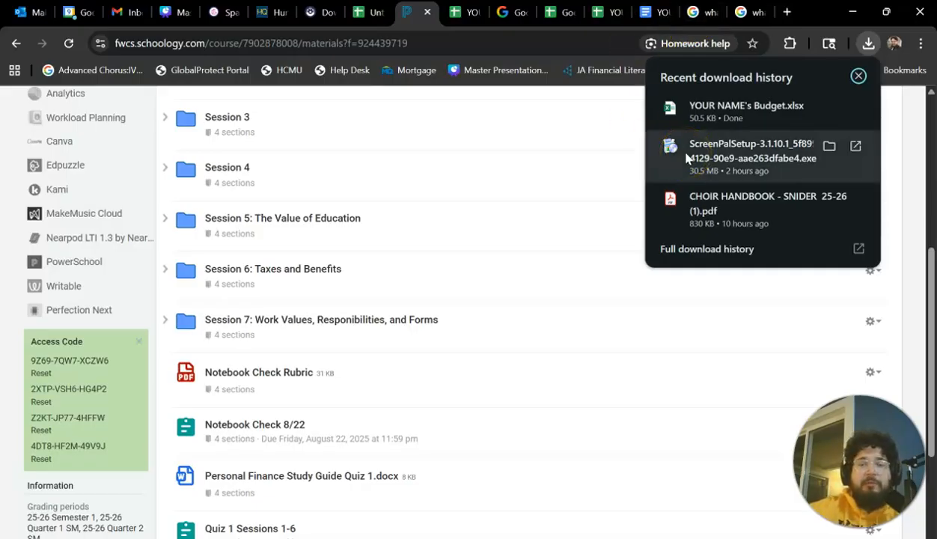
Return to the budget spreadsheet and apply all borders to the Math Checker cells D10:E10.
click(598, 12)
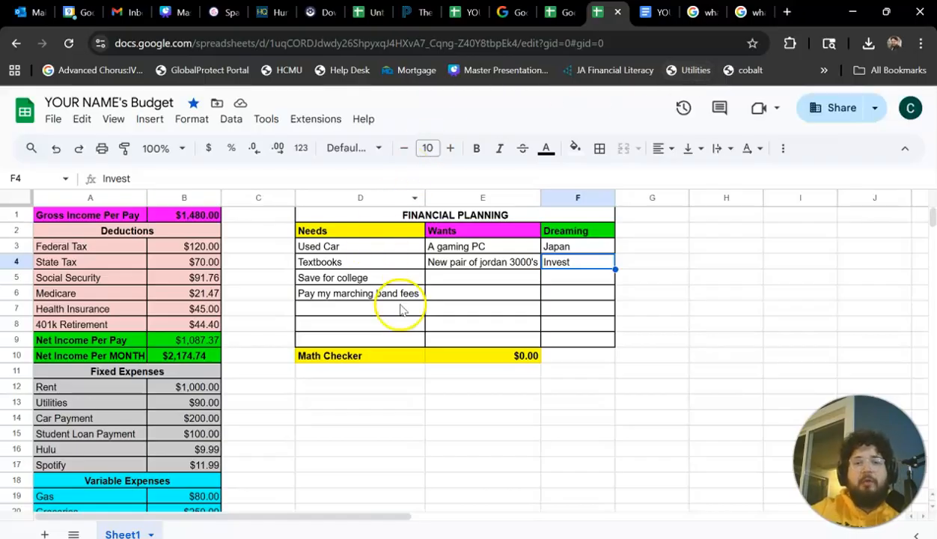
scroll(396, 310, down, 1)
click(458, 320)
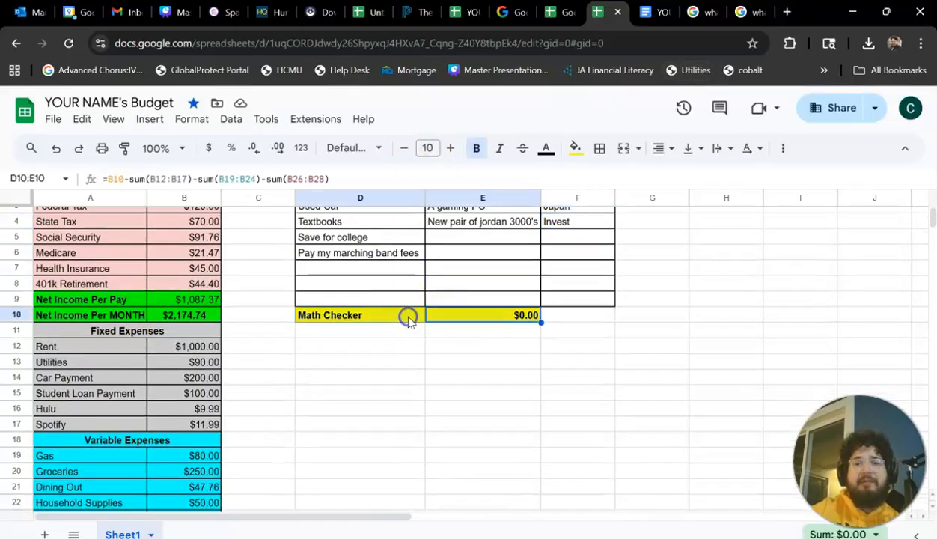
click(599, 153)
click(607, 180)
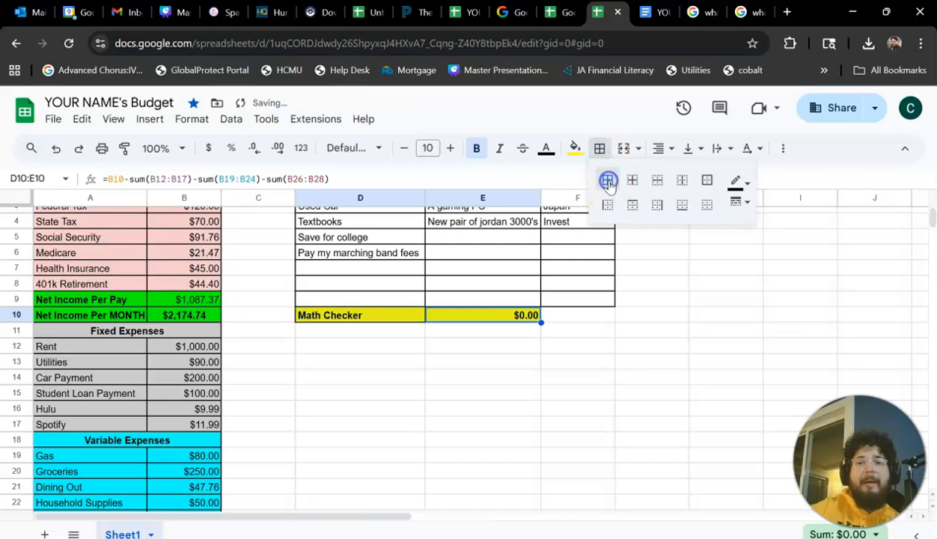
click(410, 408)
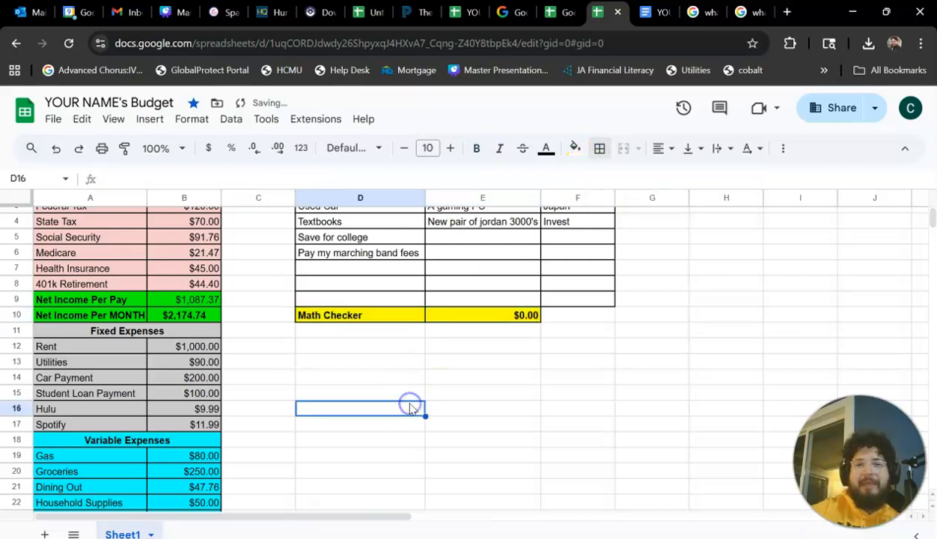